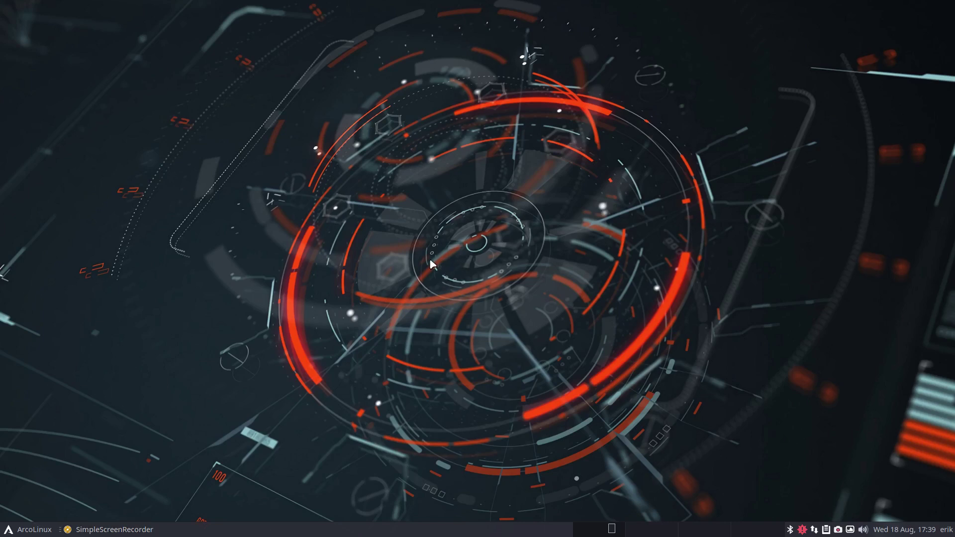
# - Show the ArcoLinux release info with the iso command in a new terminal, then close it
pyautogui.hotkey('ctrl', 'alt', 'Return')
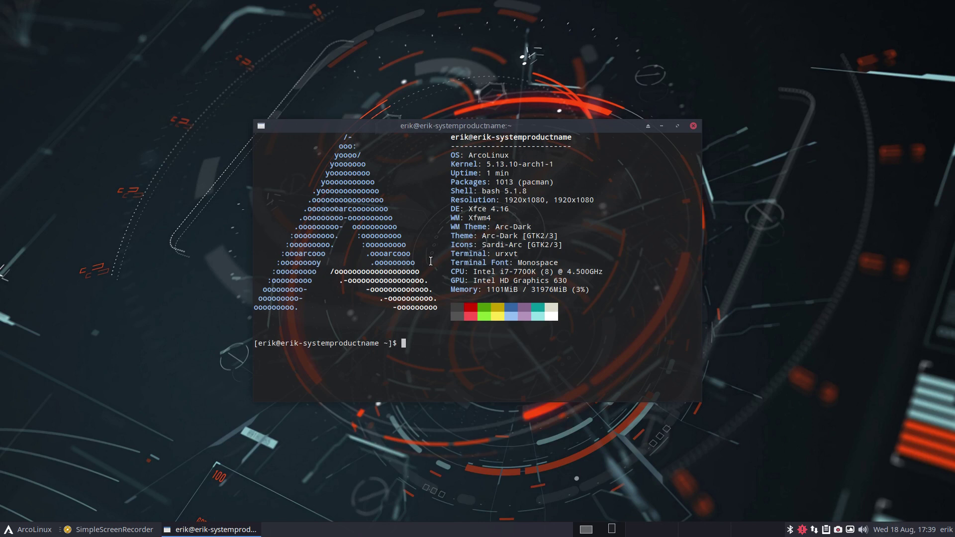
pyautogui.write('iso')
pyautogui.press('Return')
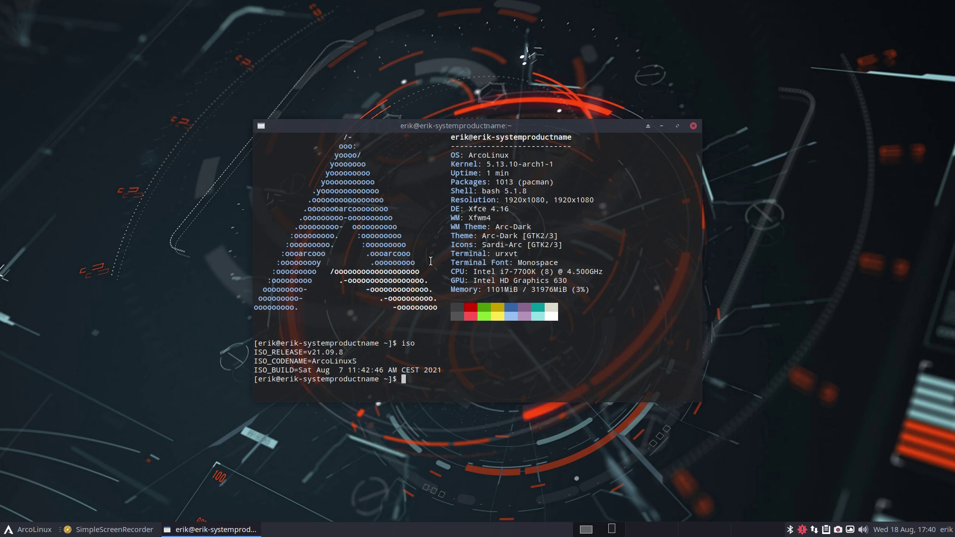
pyautogui.click(693, 126)
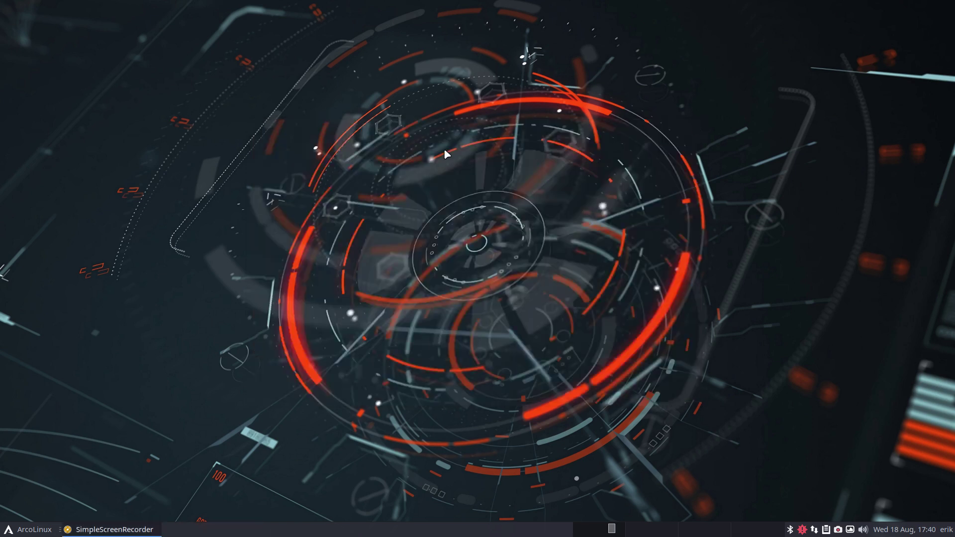
# - Run update in a new terminal to list the 3 pending ArcoLinux packages, then cancel the install
pyautogui.press('super+Return')
pyautogui.write('update')
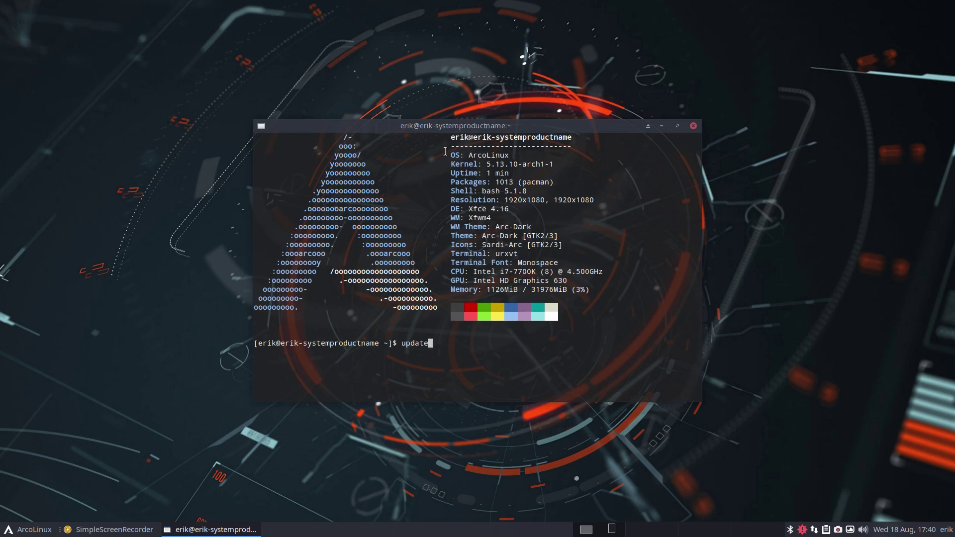
pyautogui.press('Return')
pyautogui.press('Return')
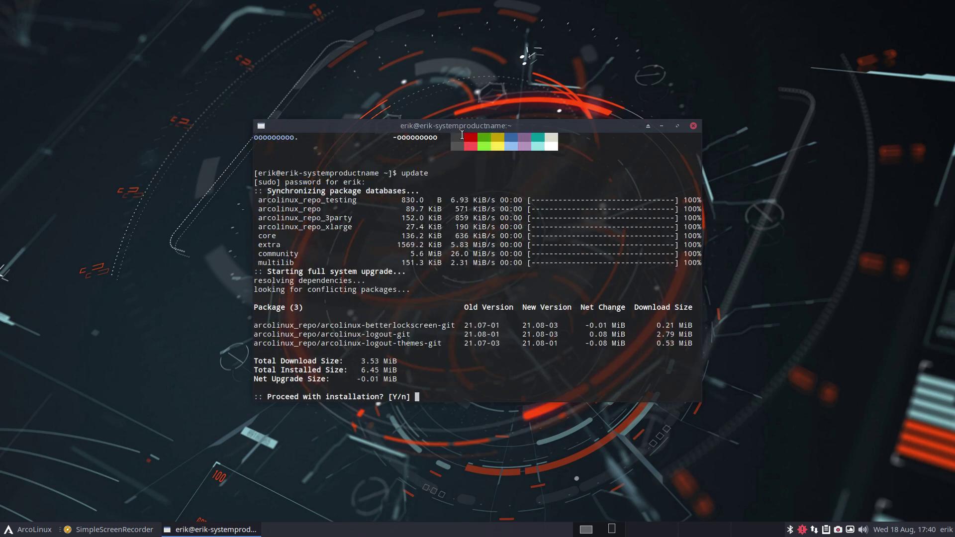
pyautogui.moveTo(476, 128); pyautogui.dragTo(295, 19)
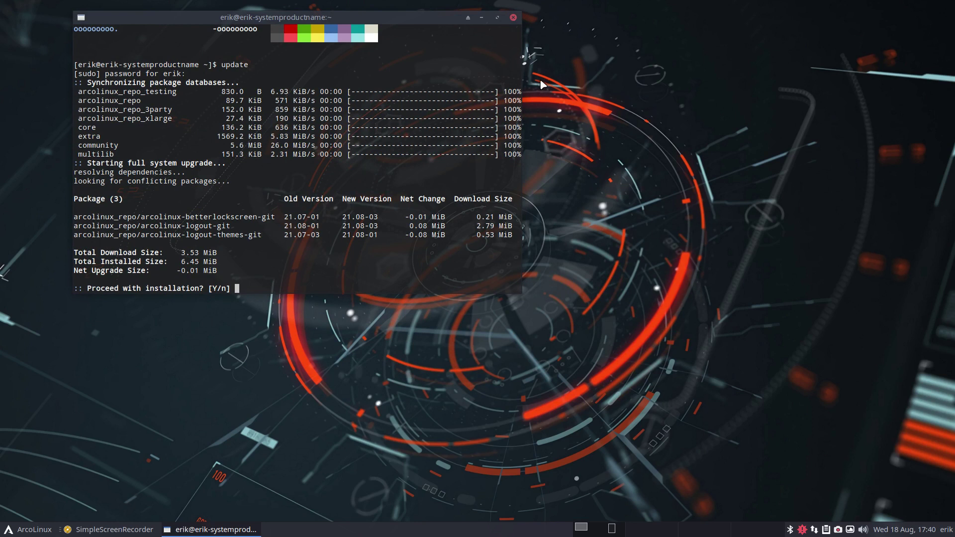
pyautogui.hotkey('ctrl', 'c')
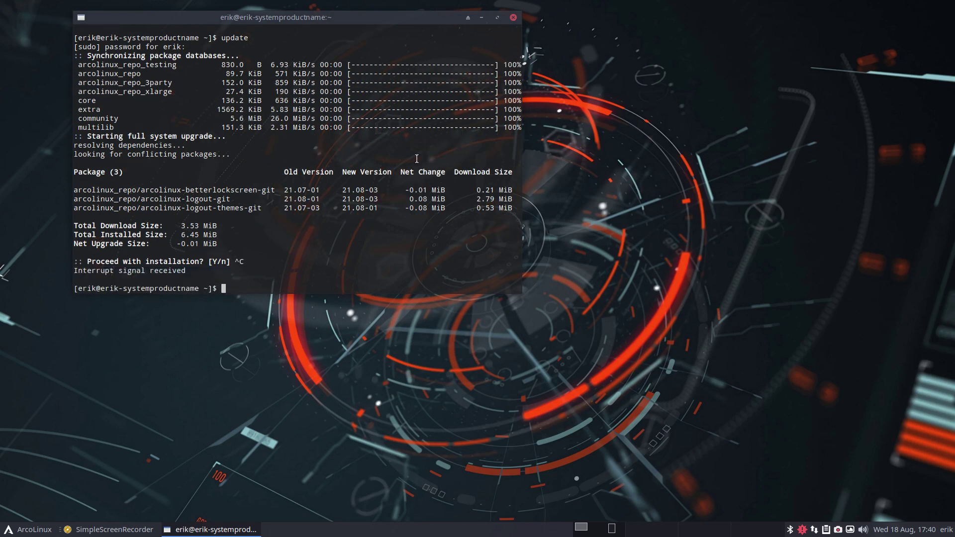
# - Review the betterlockscreen, logout and logout-themes updates (3.7 MB) in Pamac, then minimize it
pyautogui.click(803, 531)
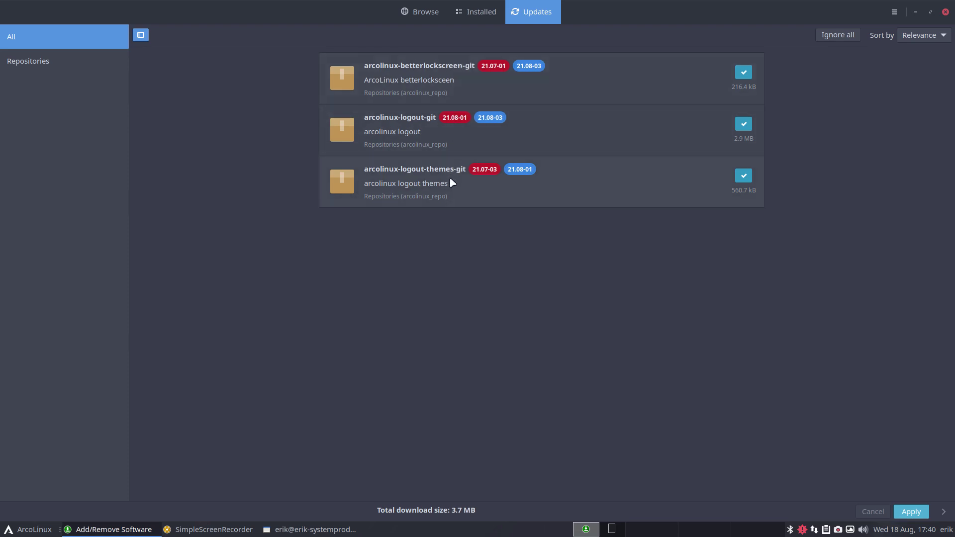
pyautogui.click(917, 13)
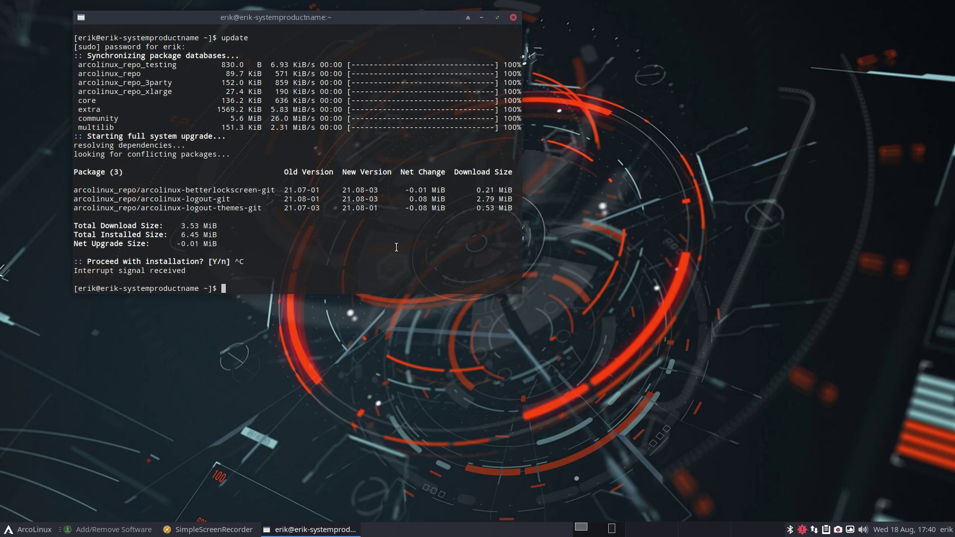
# - Run sudo pacman -S betterlockscreen-git, which reports version r167.9260018-1 is up to date
pyautogui.write('sudo pacman -S betterlockscreen-git')
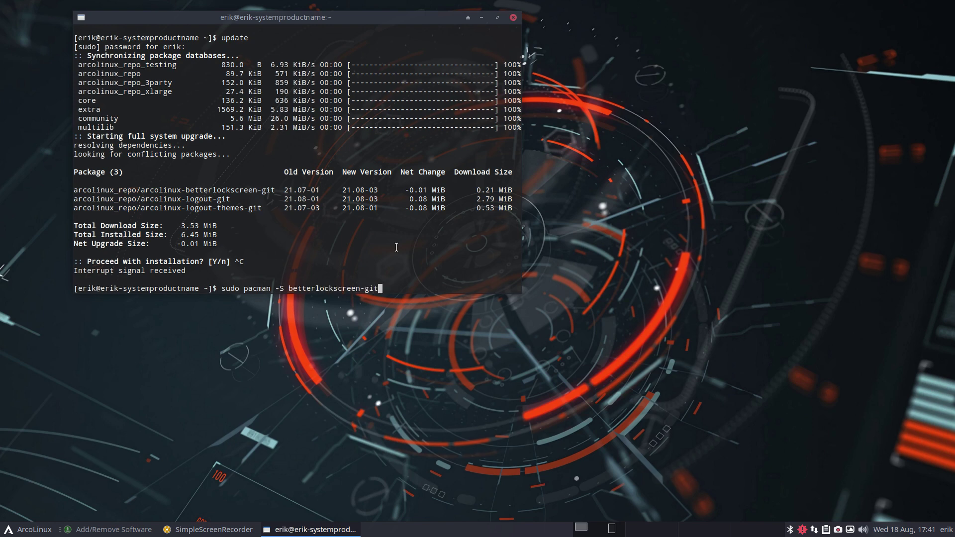
pyautogui.press('Return')
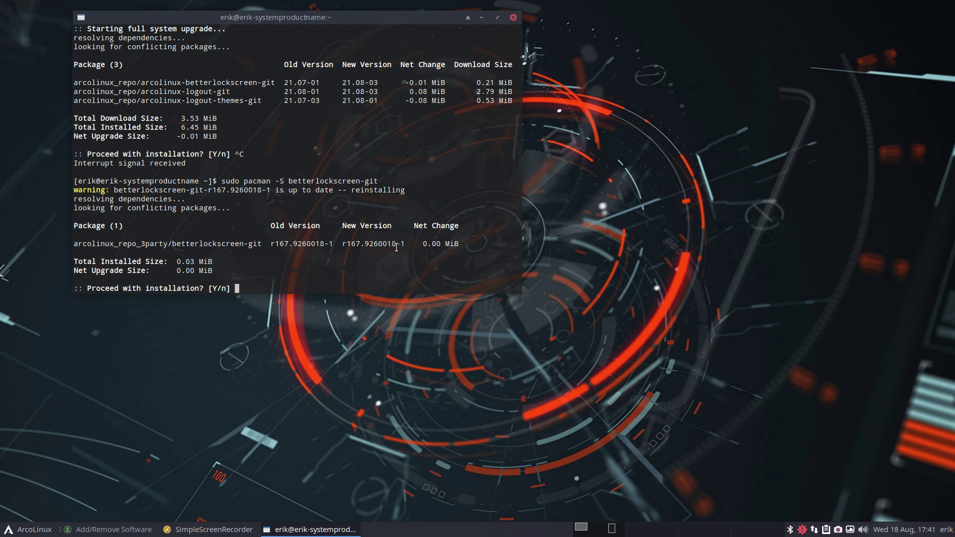
pyautogui.press('super+x')
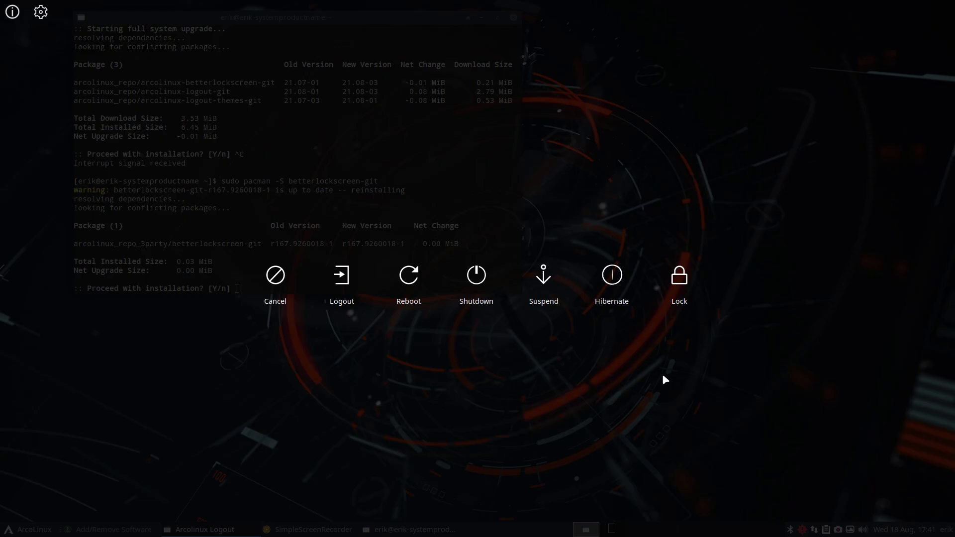
pyautogui.press('Escape')
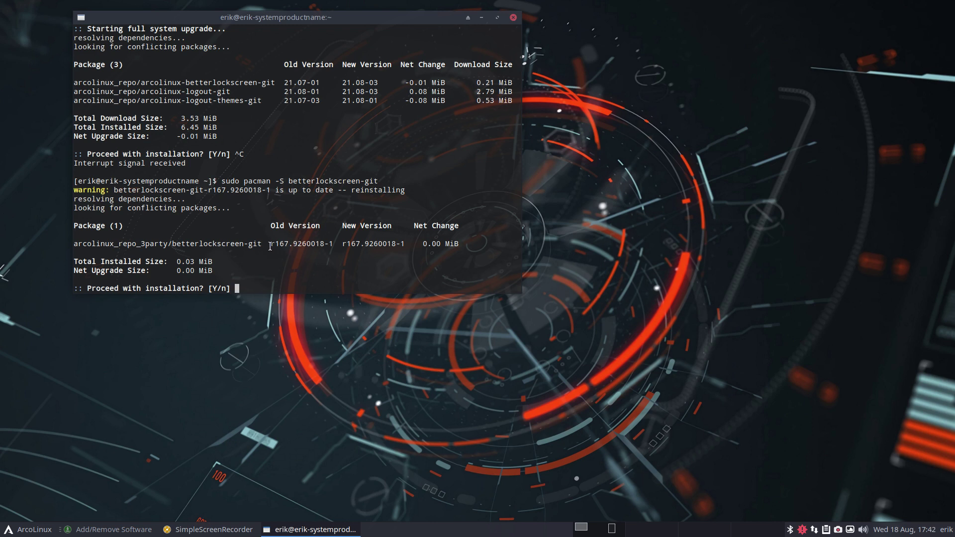
# - Cancel the reinstall and try sudo downgrade betterlockscreen
pyautogui.moveTo(267, 244); pyautogui.dragTo(288, 247)
pyautogui.hotkey('ctrl', 'c')
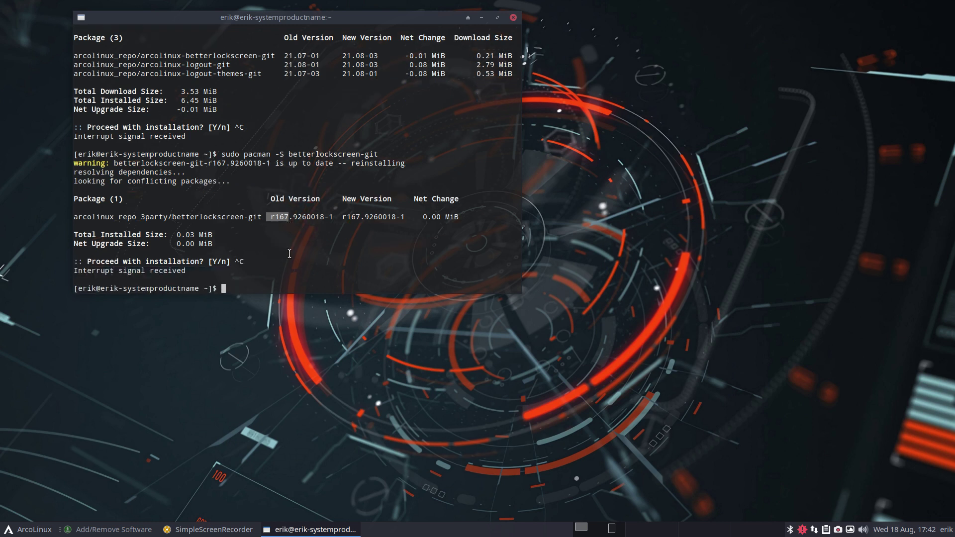
pyautogui.write('sudo downgrade')
pyautogui.write('betterlock')
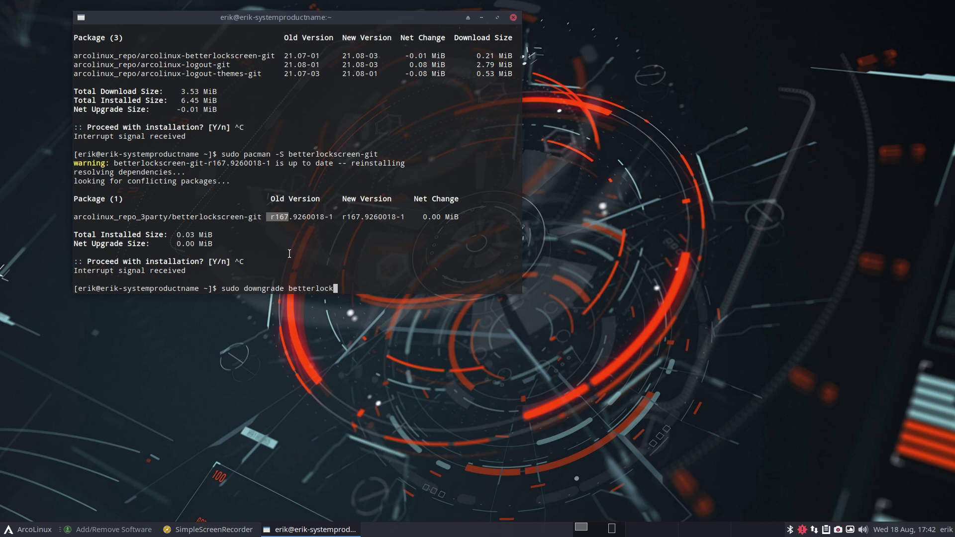
pyautogui.write('screen')
pyautogui.press('Return')
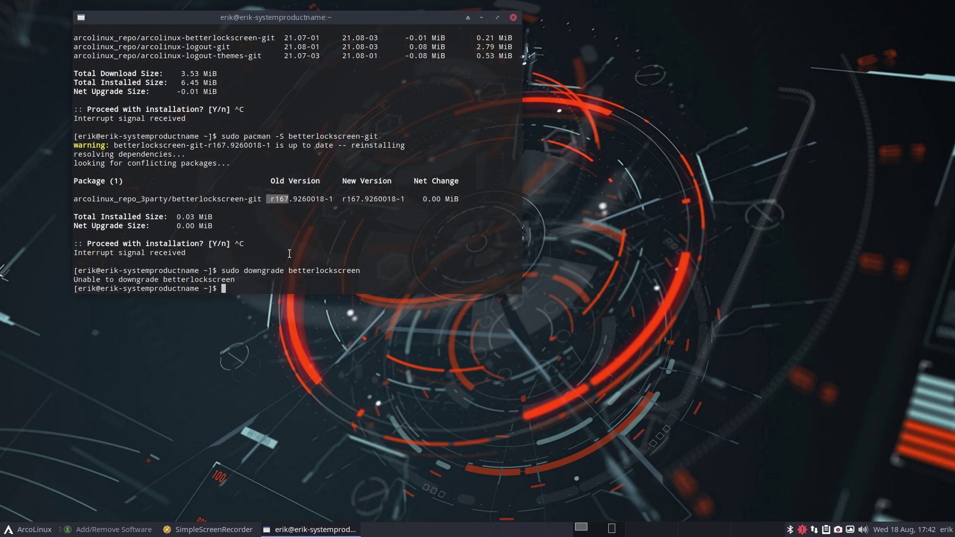
# - Retry the downgrade for betterlockscreen-git, then cancel it at the same version
pyautogui.press('Up')
pyautogui.write('-git')
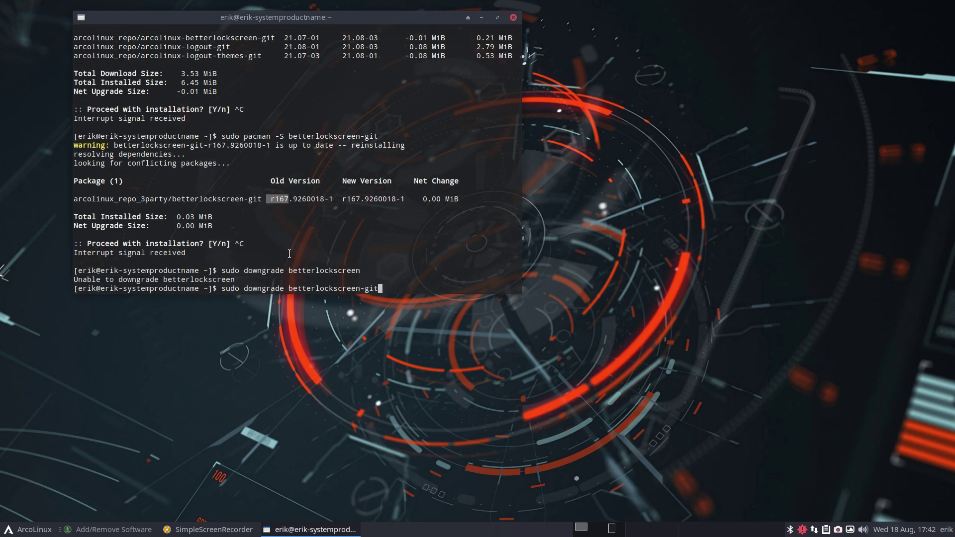
pyautogui.press('Return')
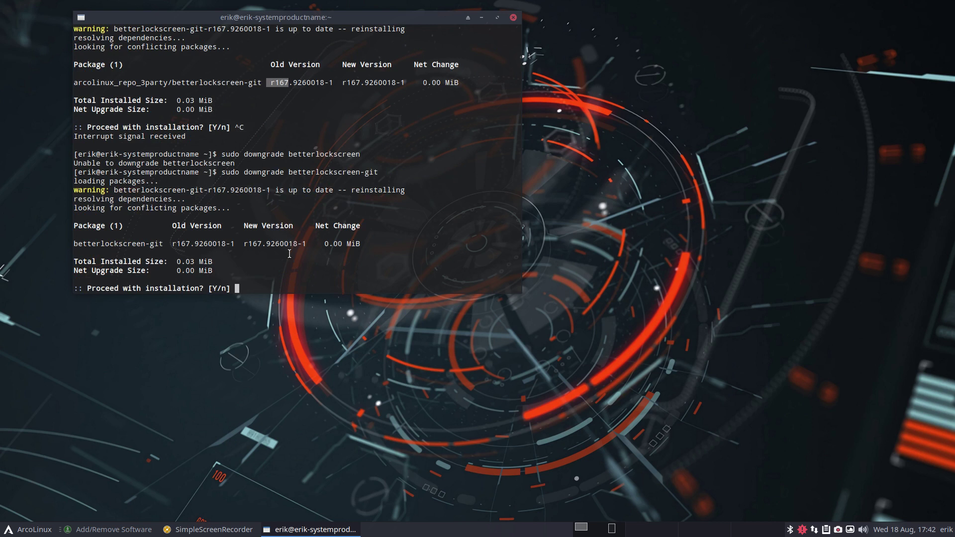
pyautogui.hotkey('ctrl', 'c')
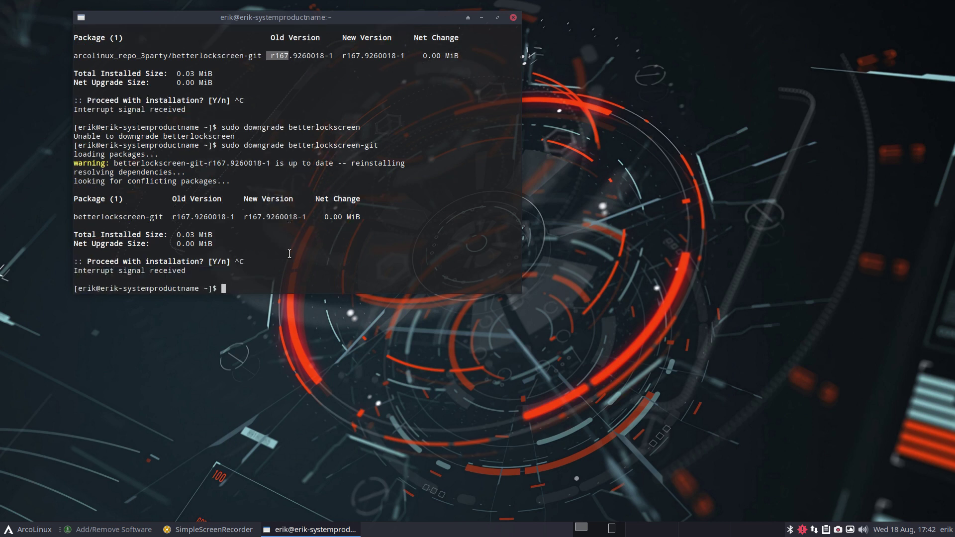
# - Run sudo downgrade linux to list kernel versions, then cancel without choosing a number
pyautogui.write('sudo pa')
pyautogui.press('BackSpace')
pyautogui.press('BackSpace')
pyautogui.write('downgrade linux')
pyautogui.press('Return')
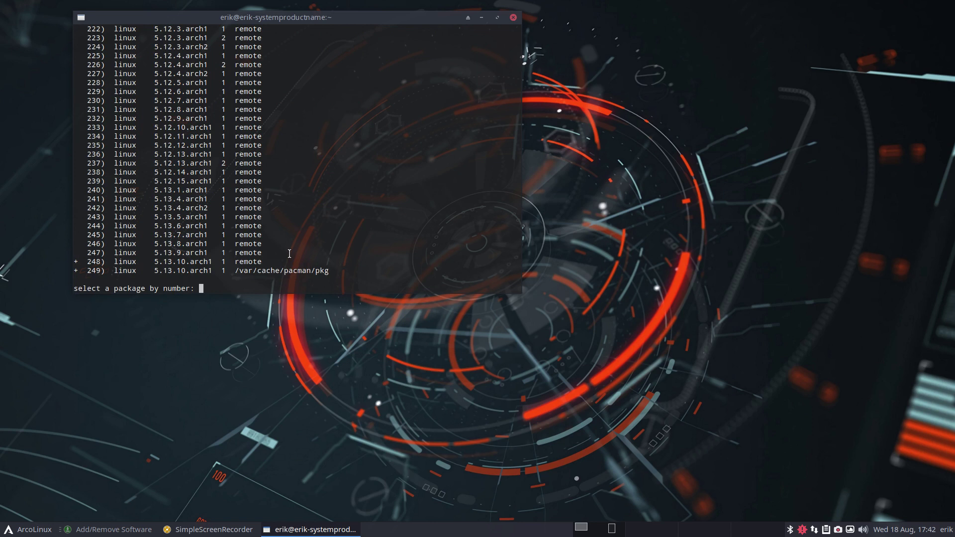
pyautogui.write('243')
pyautogui.press('BackSpace')
pyautogui.press('BackSpace')
pyautogui.press('BackSpace')
pyautogui.hotkey('ctrl', 'c')
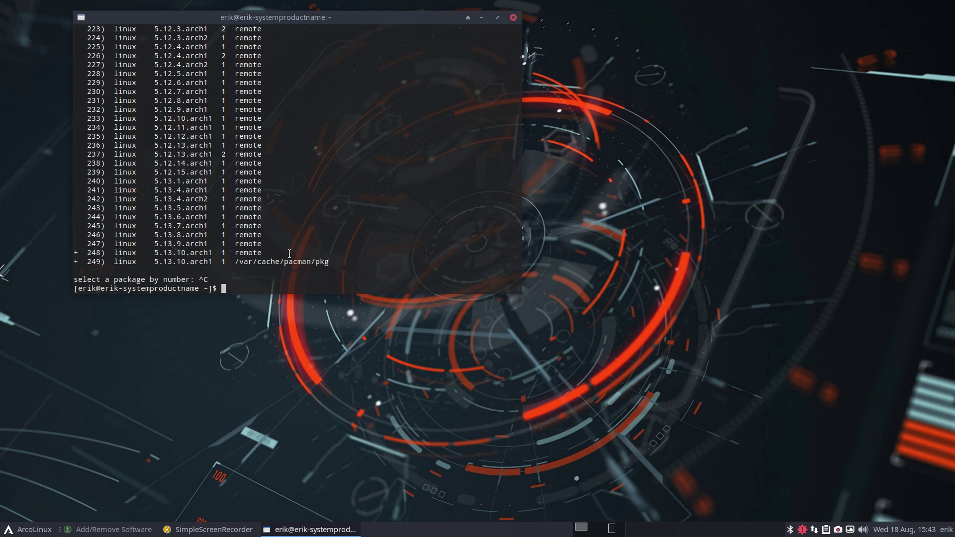
pyautogui.write('d')
pyautogui.write('owngrade')
pyautogui.write(' re')
# - Try downgrada dropbox, both without and with sudo
pyautogui.press('BackSpace')
pyautogui.press('BackSpace')
pyautogui.write('r')
pyautogui.press('BackSpace')
pyautogui.write('drop')
pyautogui.press('Return')
pyautogui.press('Up')
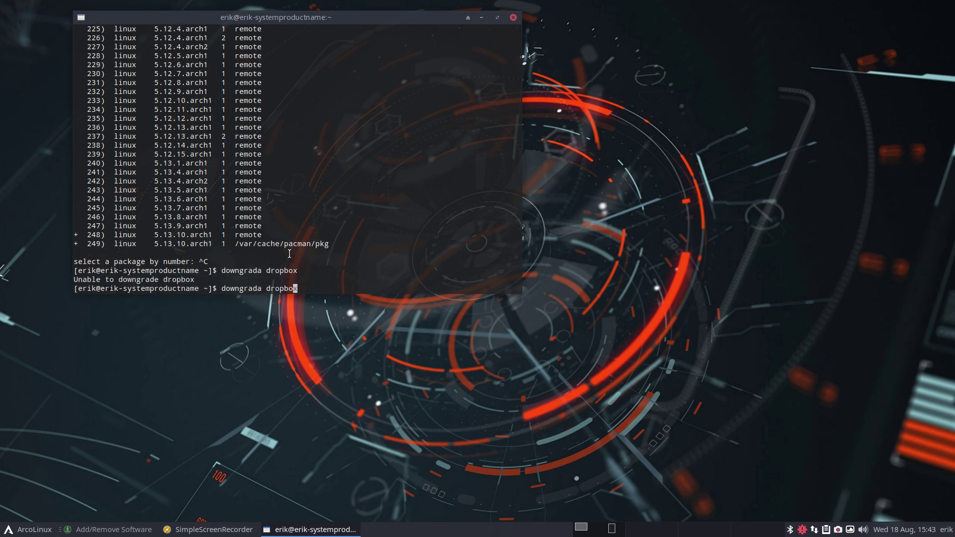
pyautogui.press('Left')
pyautogui.press('Left')
pyautogui.press('Left')
pyautogui.press('Left')
pyautogui.press('Left')
pyautogui.press('Left')
pyautogui.press('Left')
pyautogui.press('Left')
pyautogui.press('Left')
pyautogui.press('Left')
pyautogui.press('Left')
pyautogui.press('Left')
pyautogui.press('Left')
pyautogui.press('Left')
pyautogui.press('Left')
pyautogui.press('Left')
pyautogui.press('Left')
pyautogui.write('sudo')
pyautogui.press('Return')
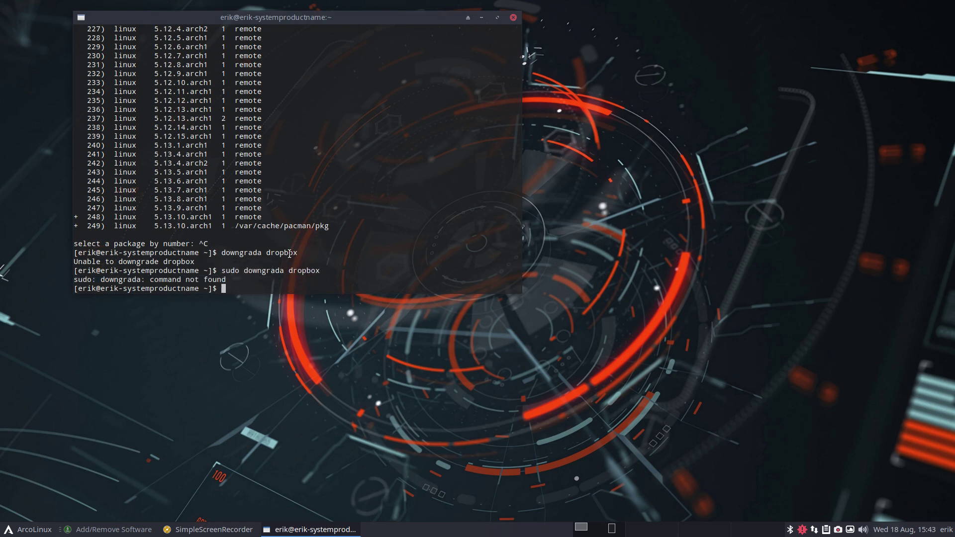
# - Run downgrada insync, which also fails
pyautogui.write('downgrad')
pyautogui.press('Tab')
pyautogui.press('Tab')
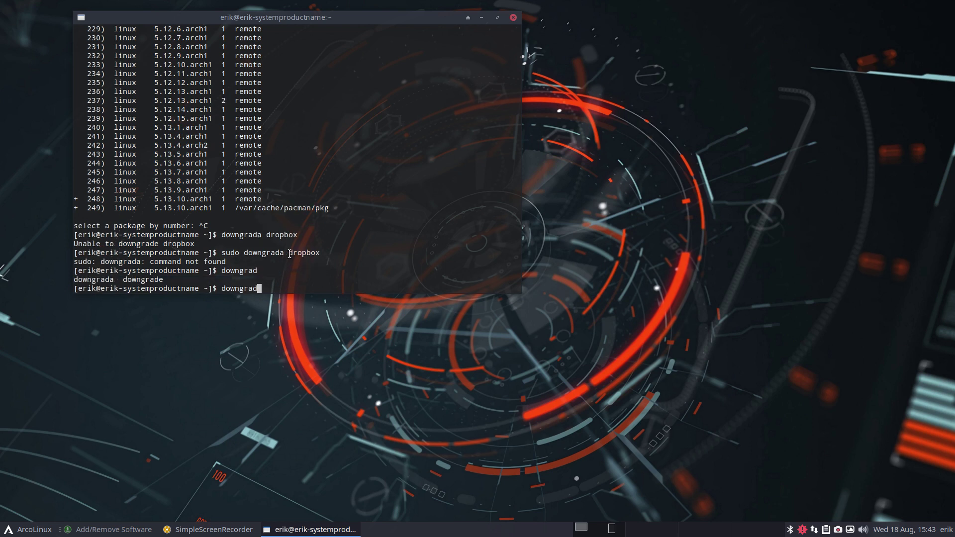
pyautogui.write('a')
pyautogui.write(' dropbo')
pyautogui.press('BackSpace')
pyautogui.press('BackSpace')
pyautogui.press('BackSpace')
pyautogui.press('BackSpace')
pyautogui.press('BackSpace')
pyautogui.press('BackSpace')
pyautogui.write('insync')
pyautogui.press('Return')
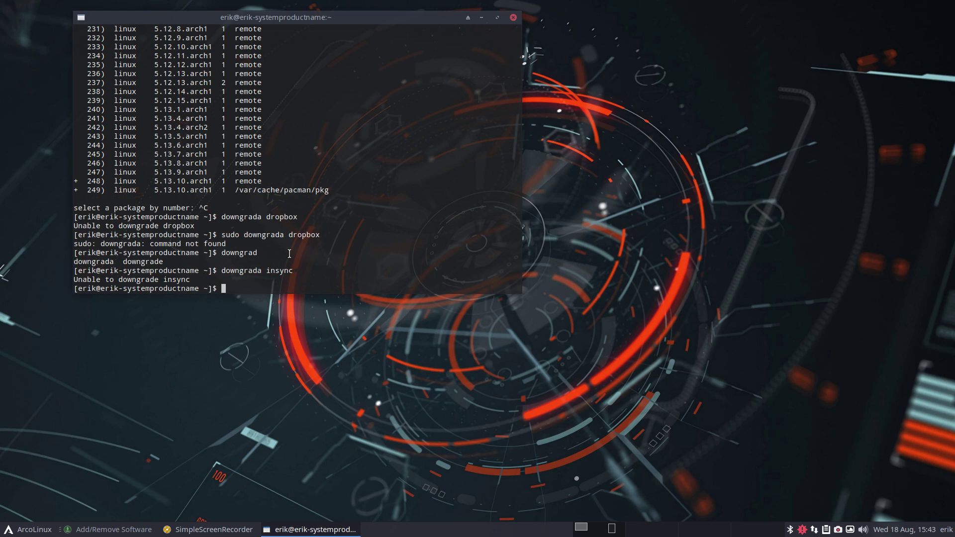
pyautogui.write('alias down')
pyautogui.press('BackSpace')
pyautogui.press('BackSpace')
pyautogui.press('BackSpace')
pyautogui.write('owngrada')
pyautogui.press('Return')
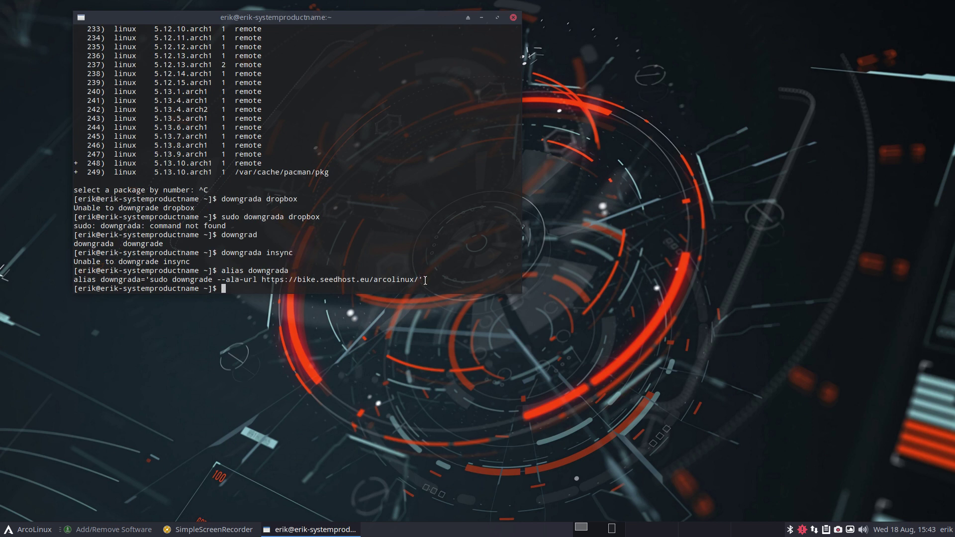
# - Paste the downgrada alias definition at the prompt, removing the stray paste marker
pyautogui.moveTo(423, 279); pyautogui.dragTo(76, 279)
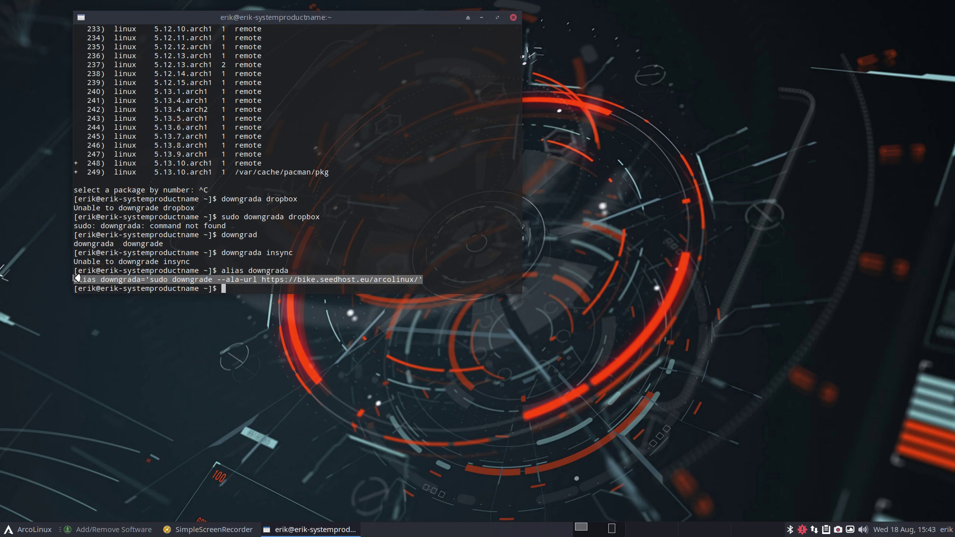
pyautogui.click(252, 285)
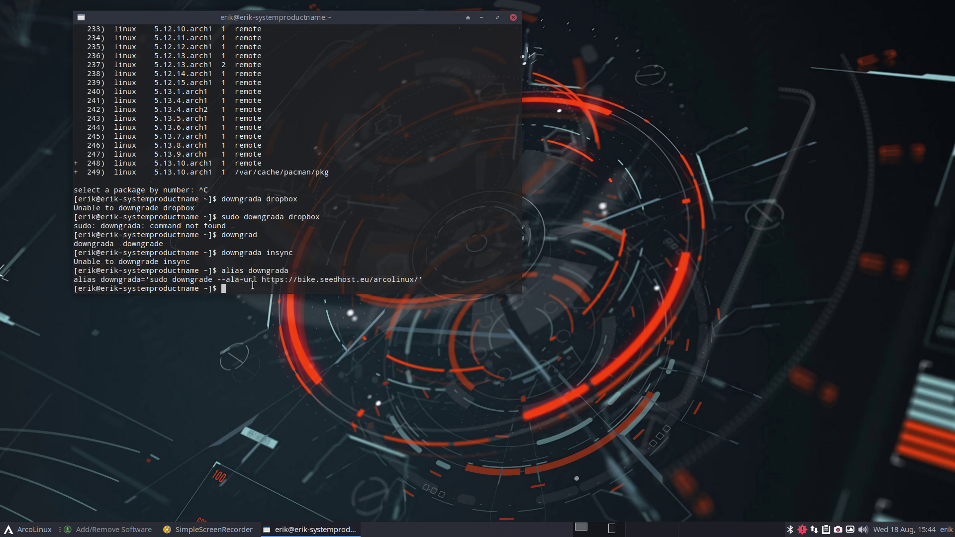
pyautogui.middleClick(252, 286)
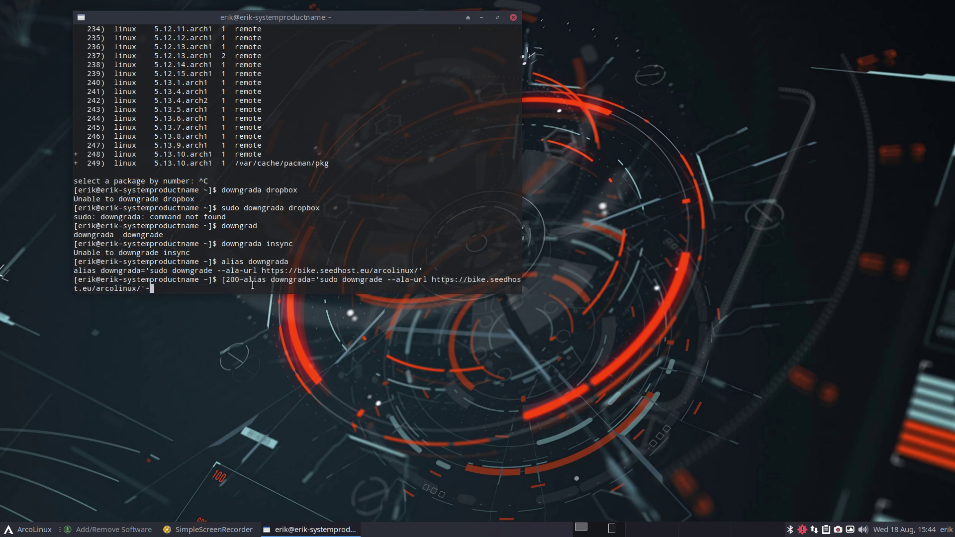
pyautogui.press('BackSpace')
pyautogui.press('BackSpace')
# - Change the archive server from bike to ant.seedhost.eu and apply the redefined alias
pyautogui.press('Left')
pyautogui.press('Left')
pyautogui.press('Left')
pyautogui.press('Left')
pyautogui.press('Left')
pyautogui.press('Left')
pyautogui.press('Left')
pyautogui.press('Left')
pyautogui.press('Left')
pyautogui.press('Left')
pyautogui.press('Left')
pyautogui.press('Left')
pyautogui.press('Left')
pyautogui.press('Left')
pyautogui.press('Left')
pyautogui.press('Left')
pyautogui.press('Left')
pyautogui.press('Left')
pyautogui.press('Left')
pyautogui.press('Left')
pyautogui.press('BackSpace')
pyautogui.press('BackSpace')
pyautogui.press('BackSpace')
pyautogui.press('BackSpace')
pyautogui.write('ant')
pyautogui.press('Left')
pyautogui.press('Left')
pyautogui.press('Left')
pyautogui.press('Left')
pyautogui.press('Left')
pyautogui.press('Left')
pyautogui.press('Left')
pyautogui.press('Left')
pyautogui.press('Left')
pyautogui.press('Left')
pyautogui.press('Left')
pyautogui.press('Left')
pyautogui.press('Left')
pyautogui.press('Left')
pyautogui.press('Left')
pyautogui.press('Left')
pyautogui.press('Left')
pyautogui.press('Left')
pyautogui.press('Left')
pyautogui.press('Left')
pyautogui.press('Left')
pyautogui.press('Left')
pyautogui.press('Left')
pyautogui.press('Left')
pyautogui.press('Left')
pyautogui.press('Left')
pyautogui.press('Left')
pyautogui.press('Left')
pyautogui.press('Left')
pyautogui.press('Left')
pyautogui.press('Left')
pyautogui.press('Left')
pyautogui.press('Left')
pyautogui.press('Left')
pyautogui.press('Left')
pyautogui.press('Left')
pyautogui.press('Left')
pyautogui.press('Left')
pyautogui.press('Left')
pyautogui.press('Left')
pyautogui.press('BackSpace')
pyautogui.press('BackSpace')
pyautogui.press('BackSpace')
pyautogui.press('BackSpace')
pyautogui.press('BackSpace')
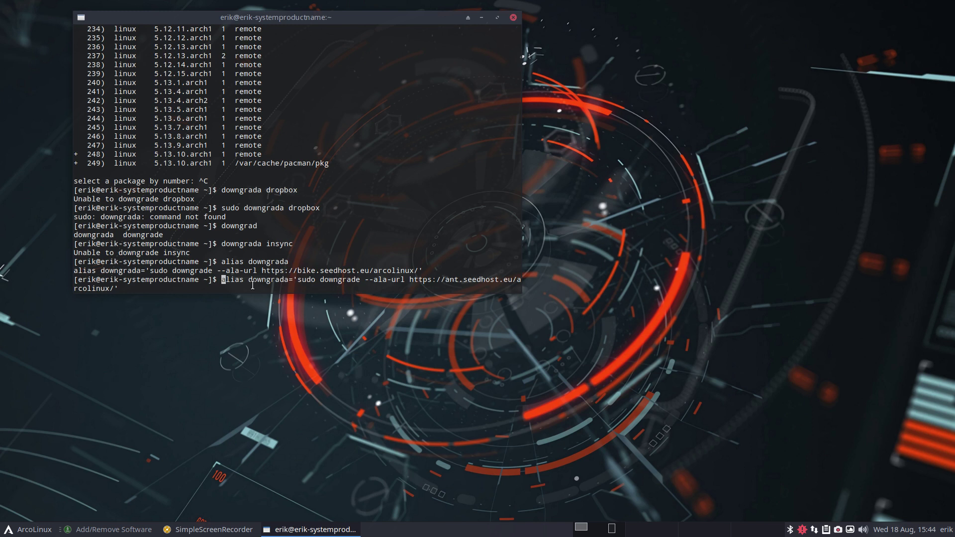
pyautogui.press('Return')
# - Enter the command downgrada dropbox at the prompt
pyautogui.write('alias')
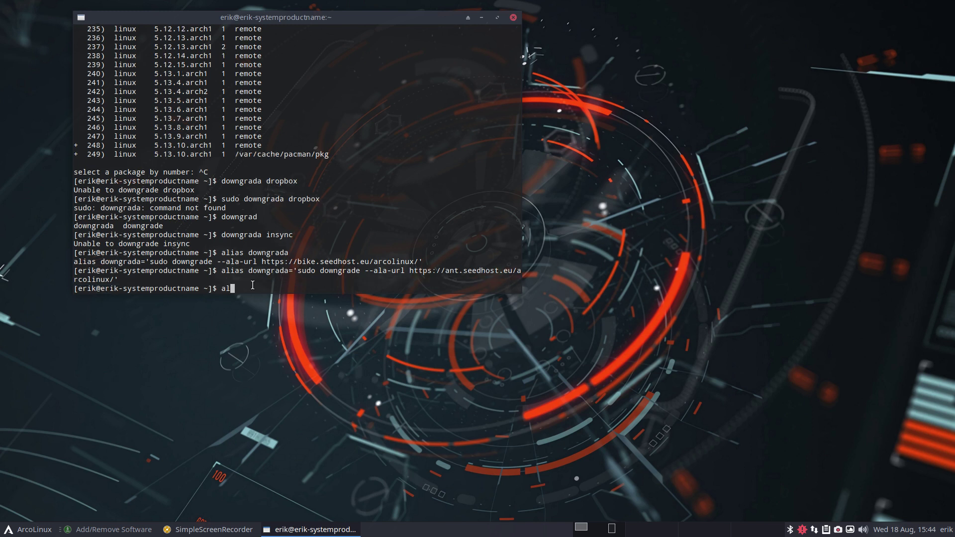
pyautogui.press('BackSpace')
pyautogui.press('BackSpace')
pyautogui.press('BackSpace')
pyautogui.press('BackSpace')
pyautogui.press('BackSpace')
pyautogui.write('downgrada dropbox')
# - List the 23 available dropbox versions with downgrada, then cancel without choosing
pyautogui.press('Return')
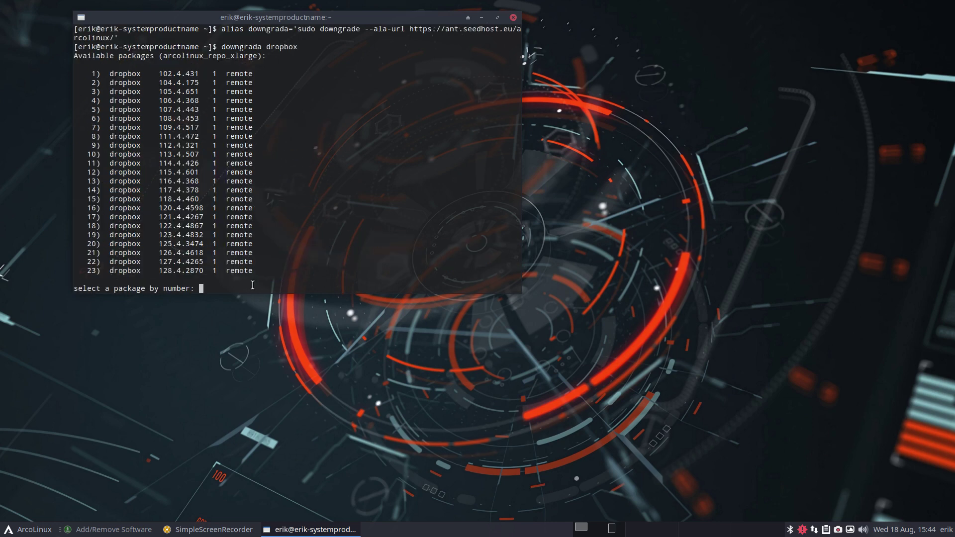
pyautogui.hotkey('ctrl', 'x')
pyautogui.hotkey('ctrl', 'c')
# - List the insync versions (3.2.6.40863–3.5.1.50115) with downgrada, cancel, and move the terminal aside
pyautogui.press('Up')
pyautogui.press('BackSpace')
pyautogui.press('BackSpace')
pyautogui.press('BackSpace')
pyautogui.press('BackSpace')
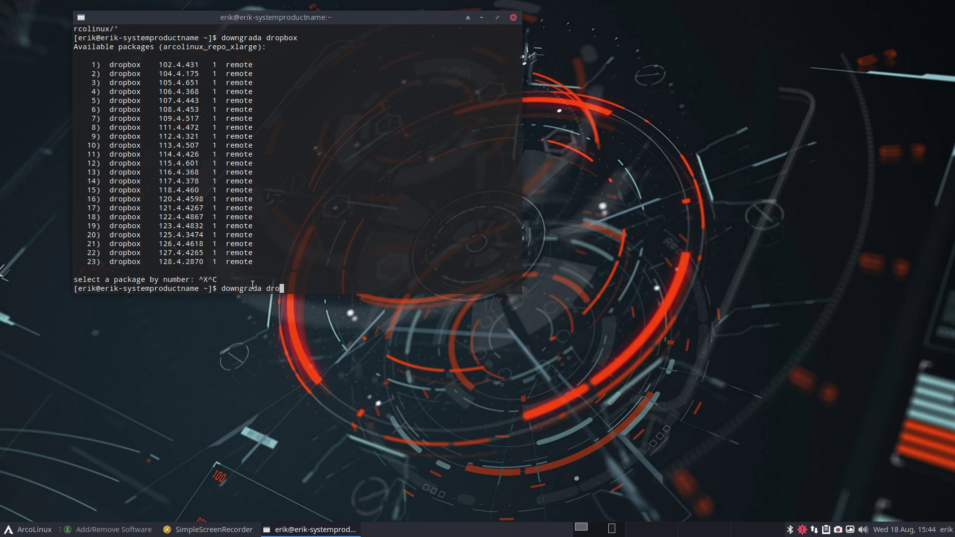
pyautogui.press('BackSpace')
pyautogui.press('BackSpace')
pyautogui.press('BackSpace')
pyautogui.write('insync')
pyautogui.press('Return')
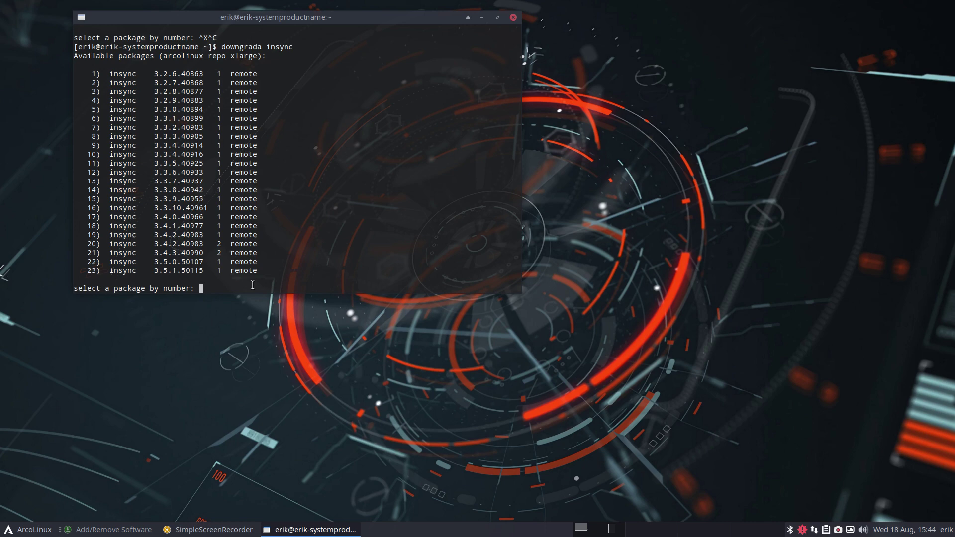
pyautogui.hotkey('ctrl', 'c')
pyautogui.moveTo(343, 22); pyautogui.dragTo(714, 27)
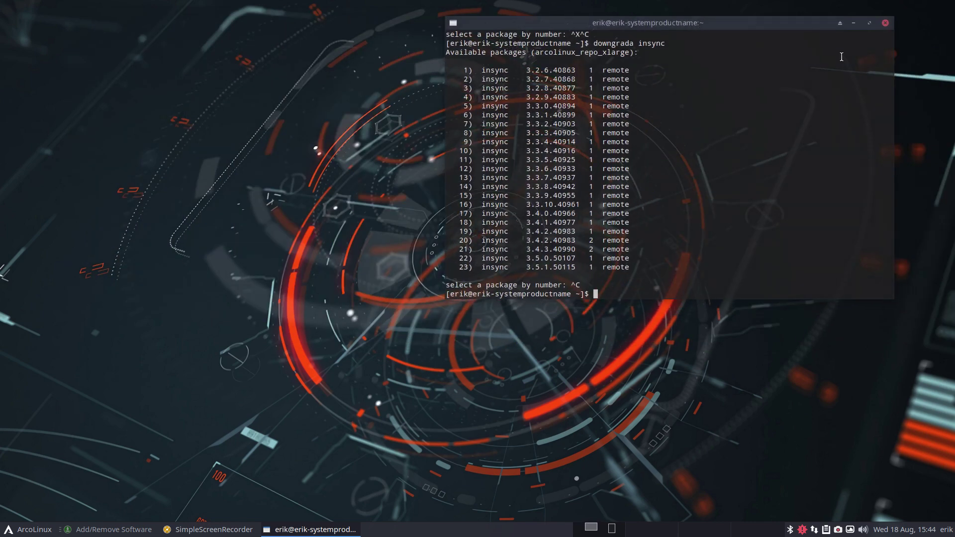
# - Run udpate in a fresh terminal with the sudo password, reaching the 3-package, 3.53 MiB upgrade prompt
pyautogui.click(886, 25)
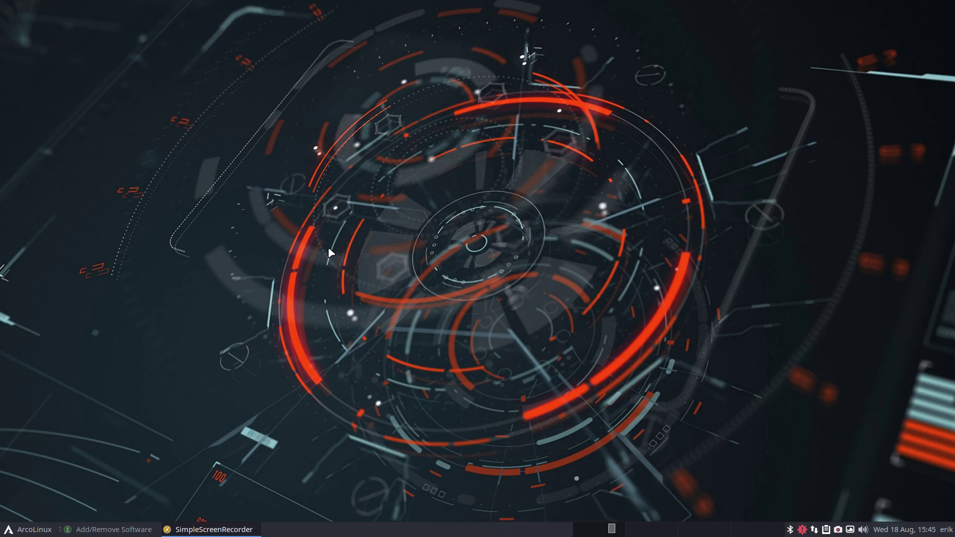
pyautogui.press('super+Return')
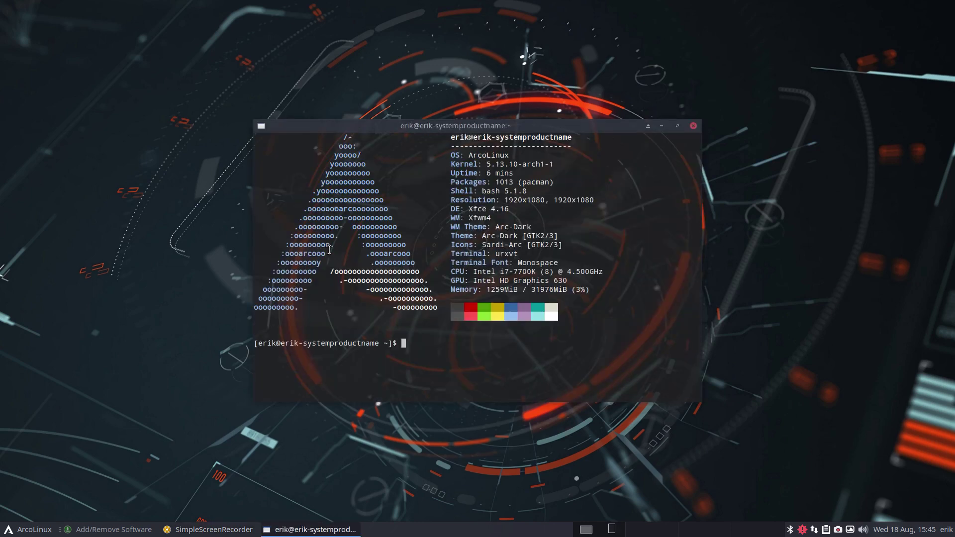
pyautogui.write('udpate')
pyautogui.press('Return')
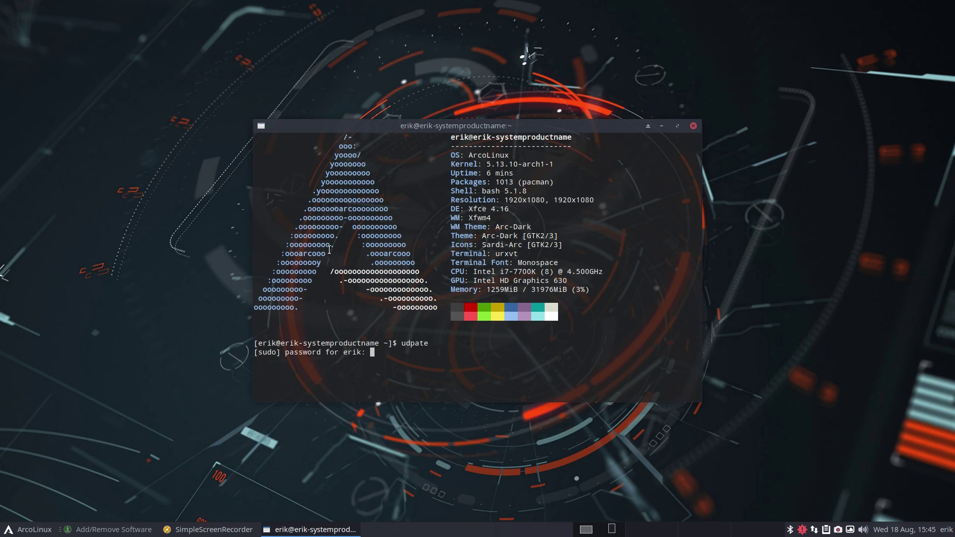
pyautogui.press('Return')
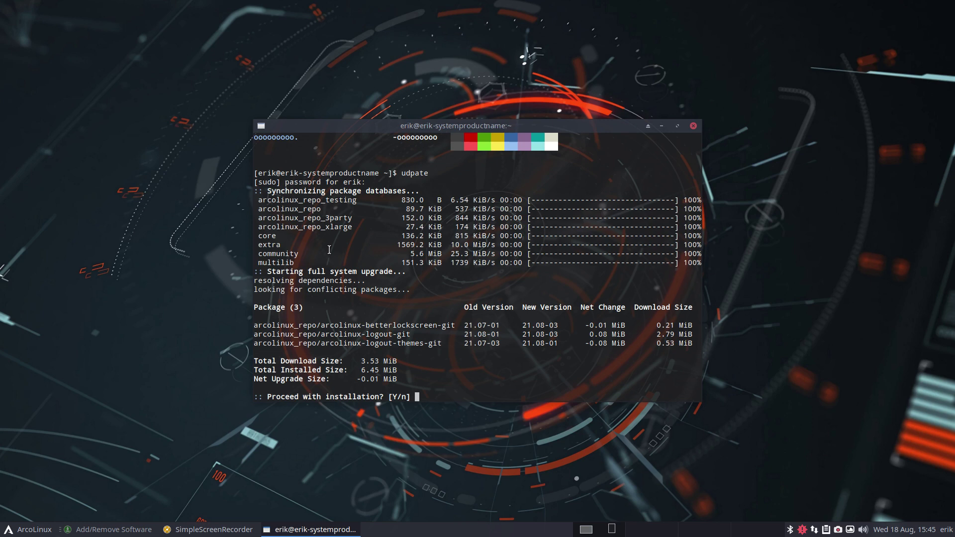
# - Preview and dismiss the ArcoLinux Logout screen, then confirm the three upgrades with y
pyautogui.press('super+x')
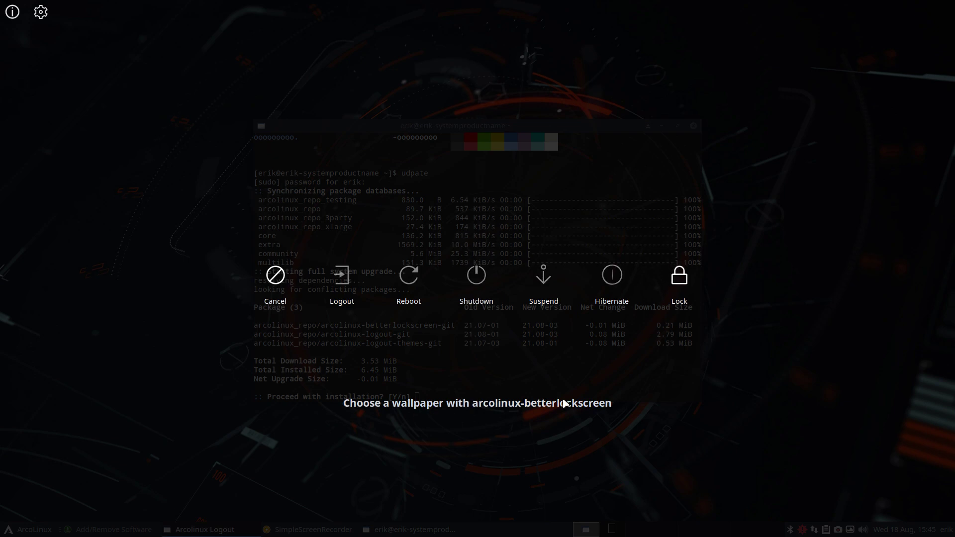
pyautogui.press('Escape')
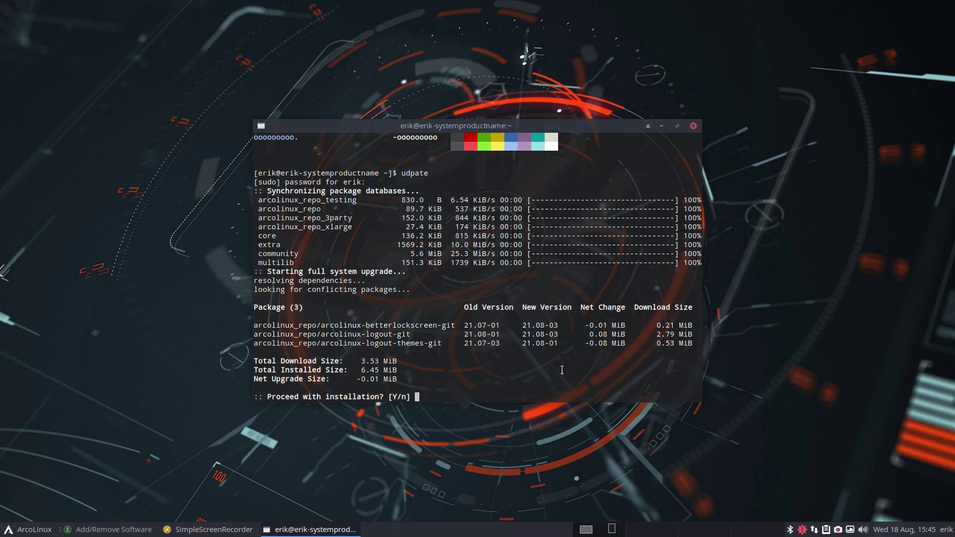
pyautogui.write('y')
pyautogui.press('Return')
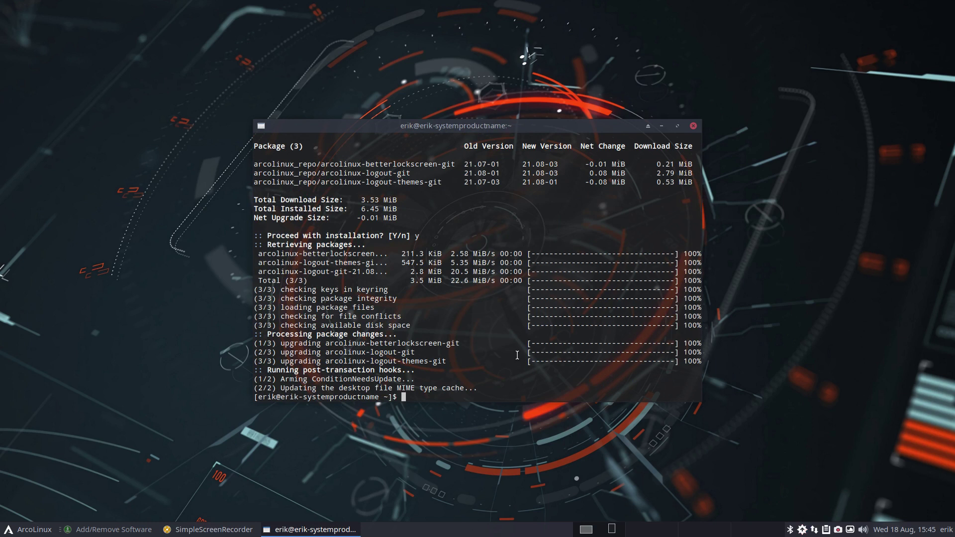
# - Open the file manager, show hidden files, and browse into ~/.config/arcologout
pyautogui.hotkey('ctrl', 'alt', 'b')
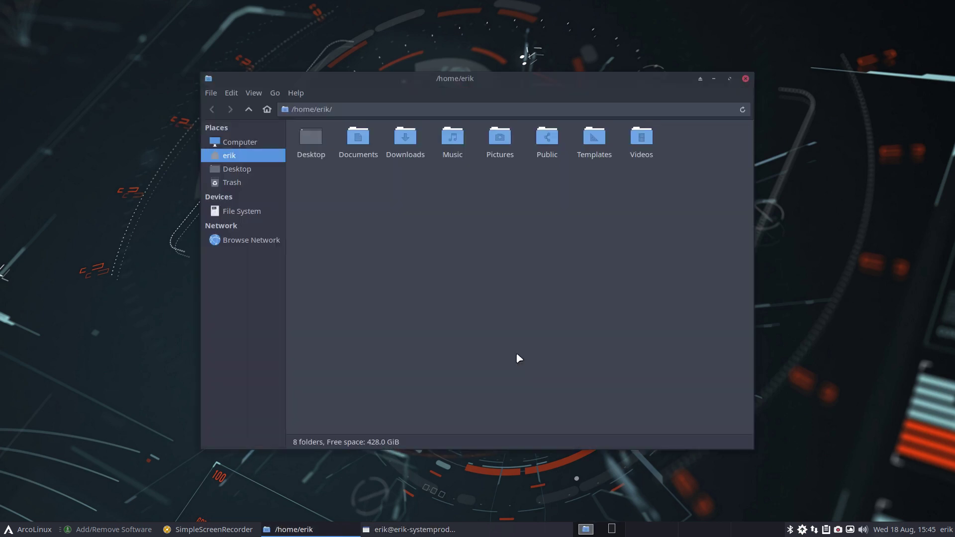
pyautogui.hotkey('ctrl', 'h')
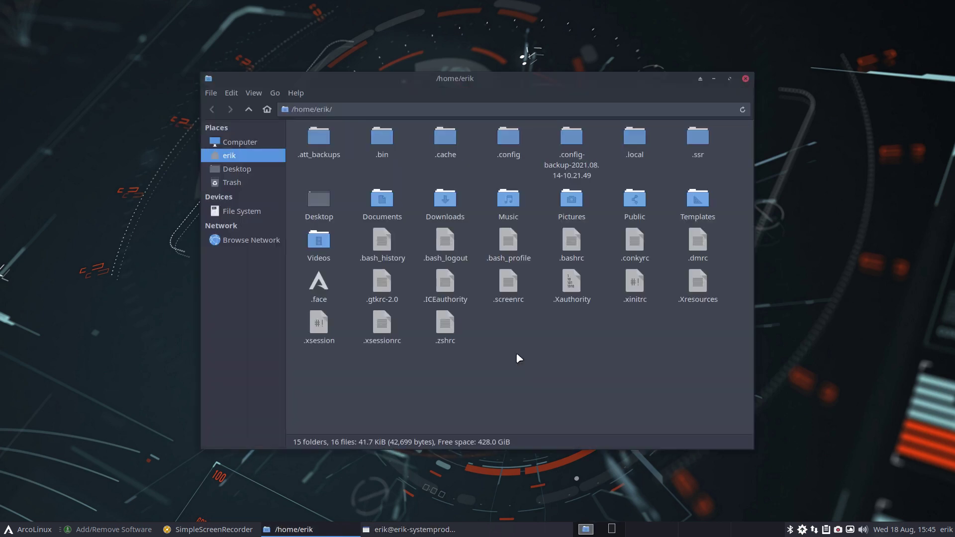
pyautogui.click(507, 143)
pyautogui.doubleClick(507, 144)
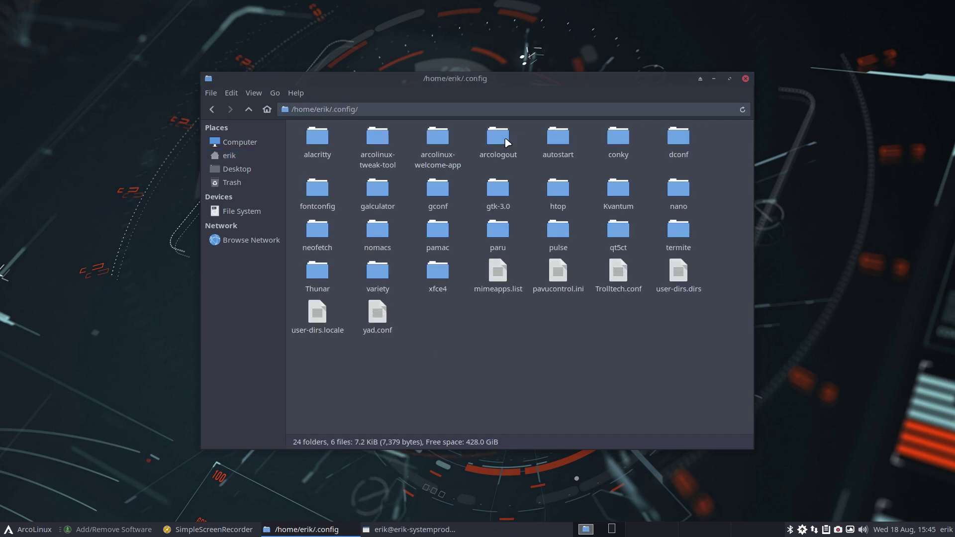
pyautogui.click(502, 141)
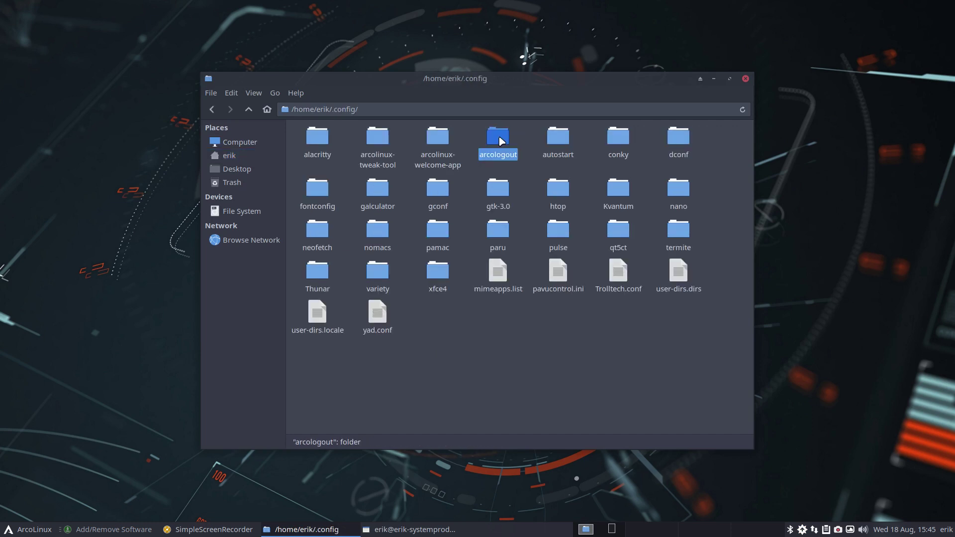
pyautogui.doubleClick(500, 141)
# - Edit arcologout.conf's lock line to use --time-str and 'betterlockscreen -l dim' instead of dimblur
pyautogui.doubleClick(317, 142)
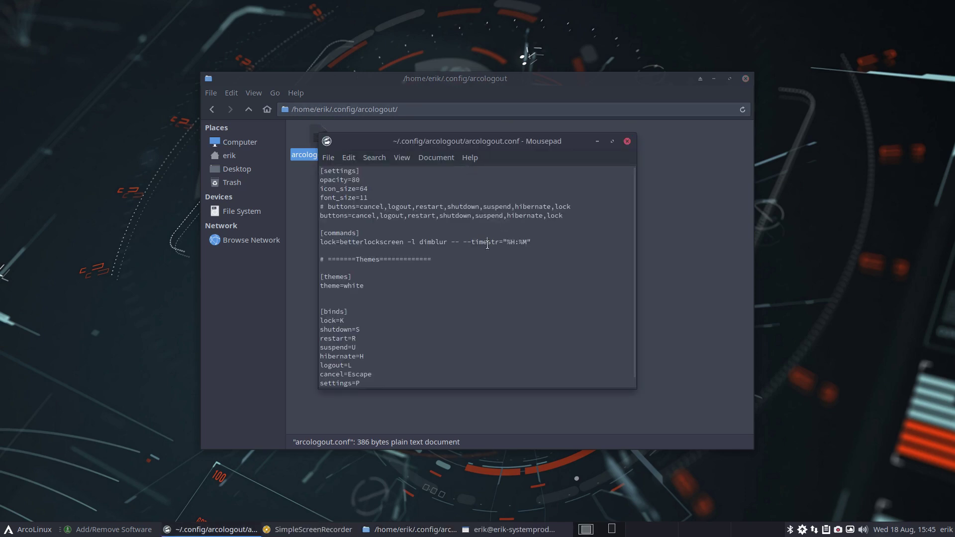
pyautogui.write('-')
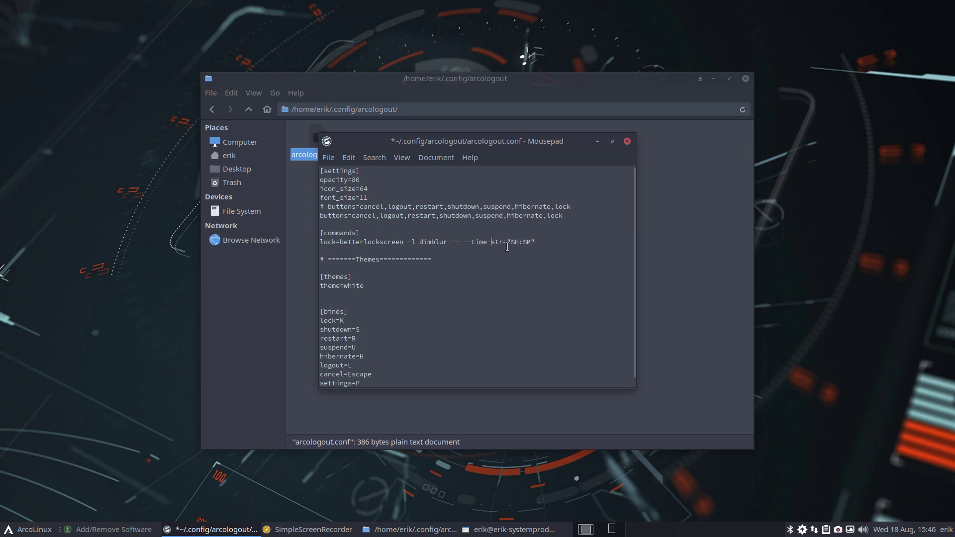
pyautogui.moveTo(463, 243); pyautogui.dragTo(503, 242)
pyautogui.hotkey('ctrl', 'Left')
pyautogui.press('BackSpace')
pyautogui.press('BackSpace')
pyautogui.press('BackSpace')
pyautogui.press('BackSpace')
pyautogui.press('BackSpace')
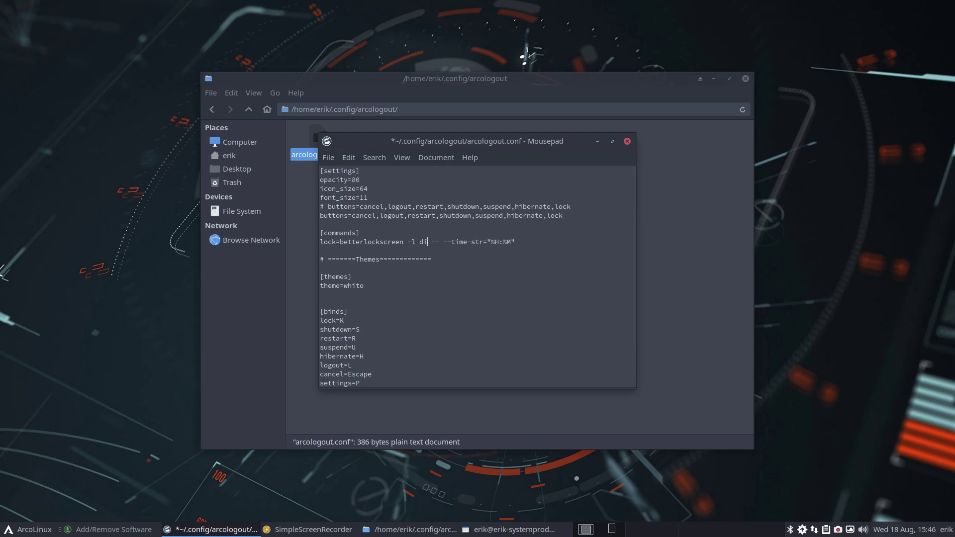
pyautogui.press('BackSpace')
pyautogui.press('BackSpace')
pyautogui.write('dim')
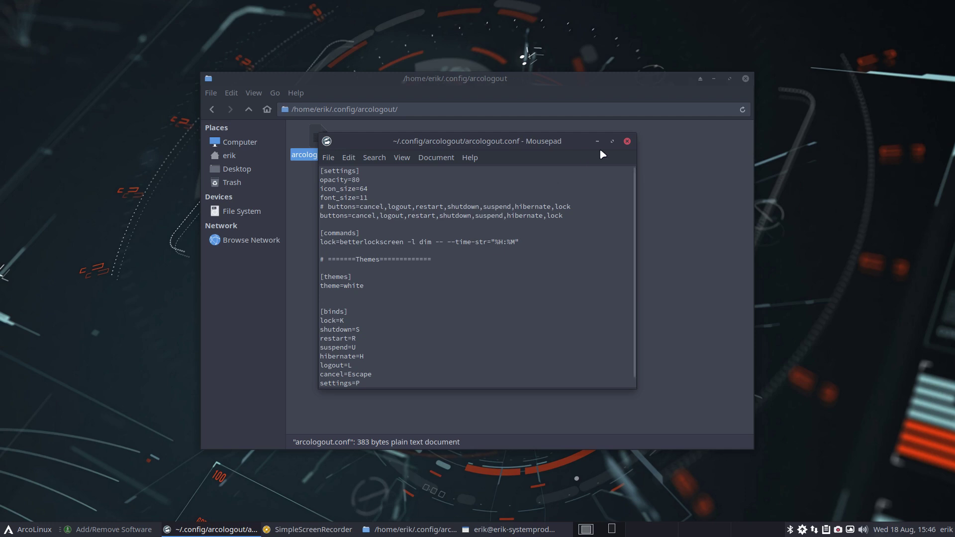
# - Close Mousepad, return to ~/.config and delete the arcologout folder
pyautogui.click(627, 142)
pyautogui.click(395, 215)
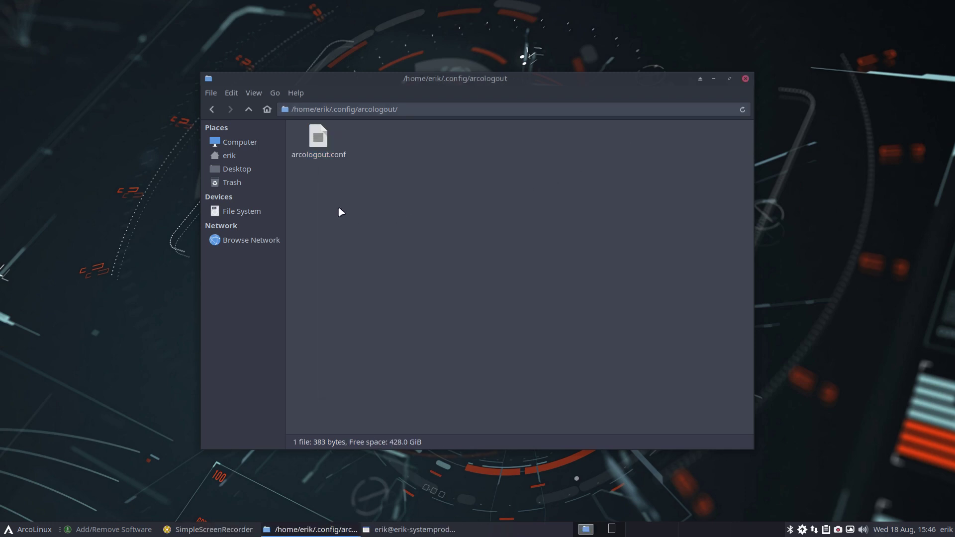
pyautogui.click(248, 109)
pyautogui.click(520, 172)
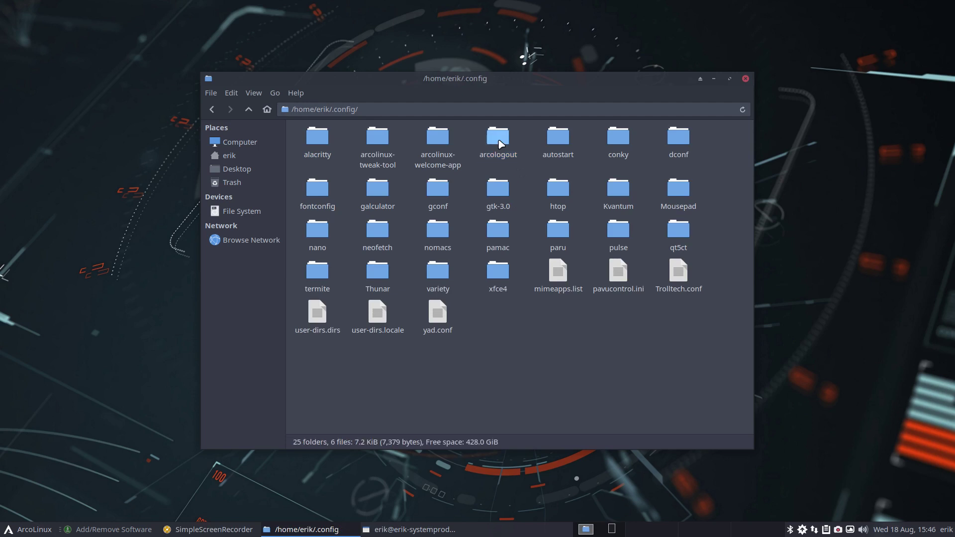
pyautogui.click(500, 149)
pyautogui.press('Delete')
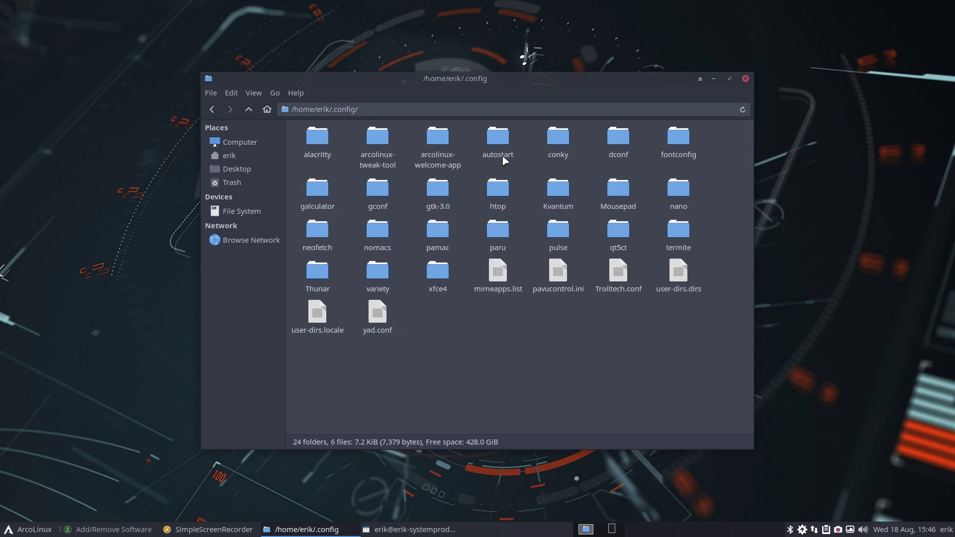
# - Move Thunar aside and bring the terminal window forward, repositioning it
pyautogui.moveTo(507, 78); pyautogui.dragTo(661, 26)
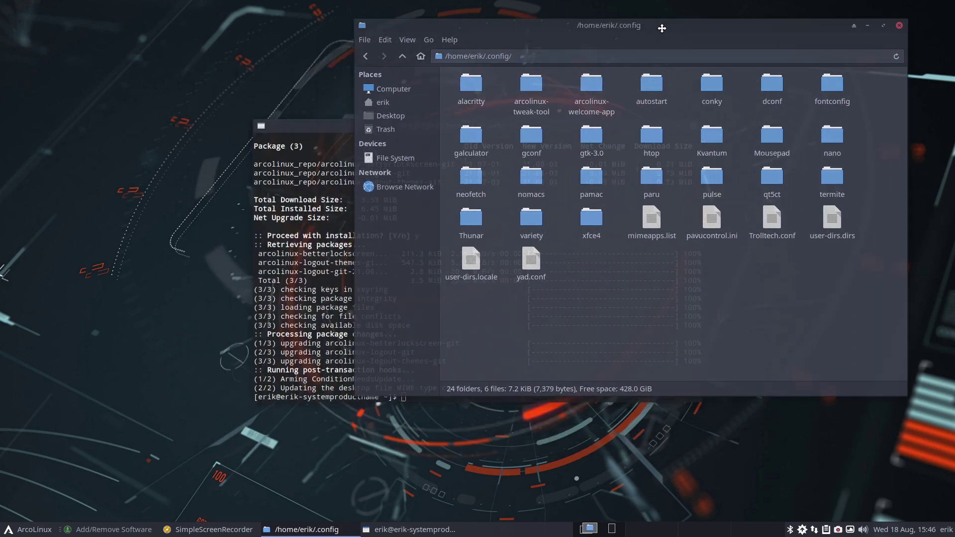
pyautogui.click(319, 295)
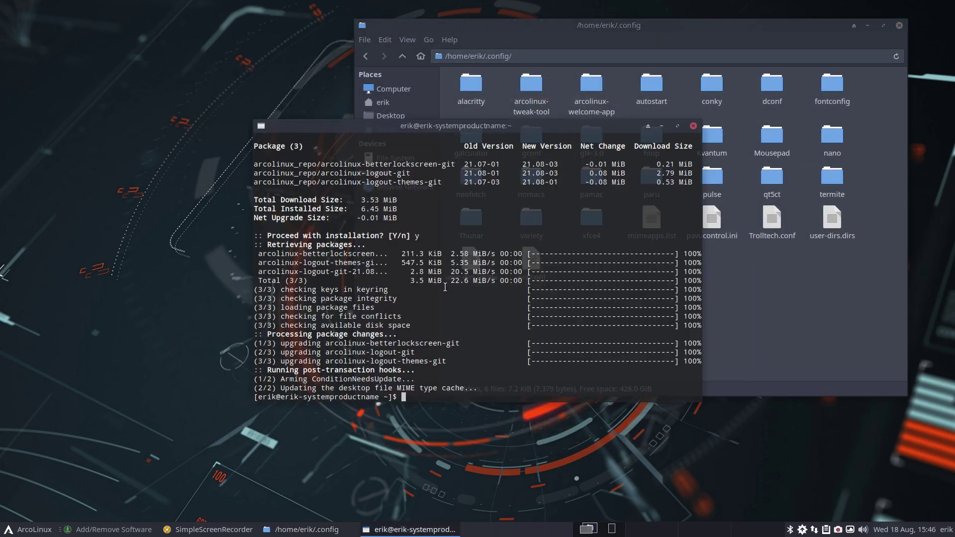
pyautogui.moveTo(651, 125); pyautogui.dragTo(617, 175)
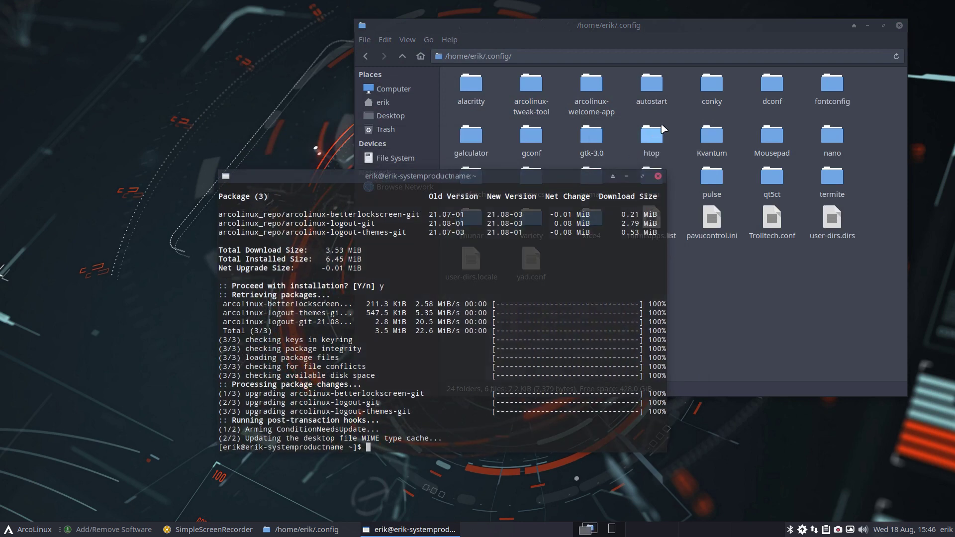
# - Show the ArcoLinux Logout screen with Super+X, then cancel it with Escape
pyautogui.click(31, 531)
pyautogui.click(256, 431)
pyautogui.press('super+x')
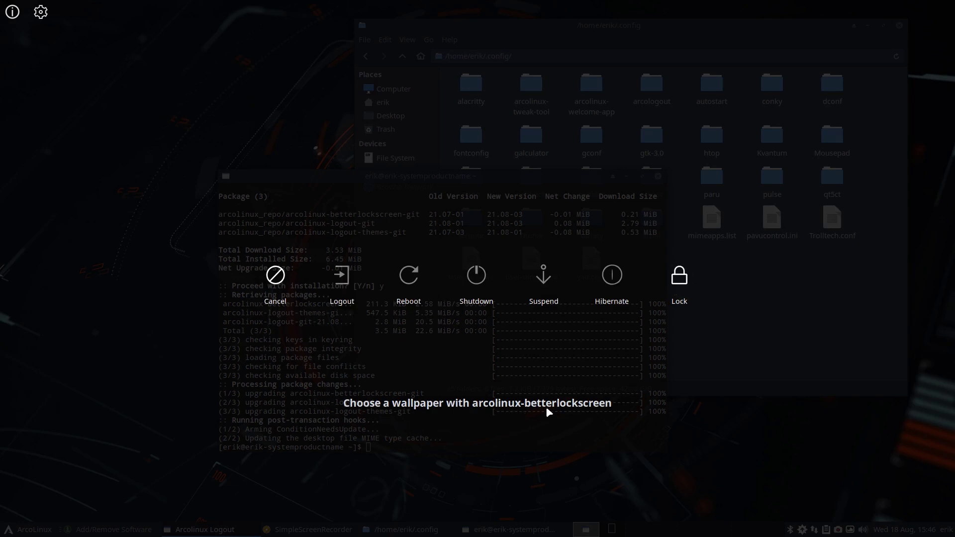
pyautogui.press('Escape')
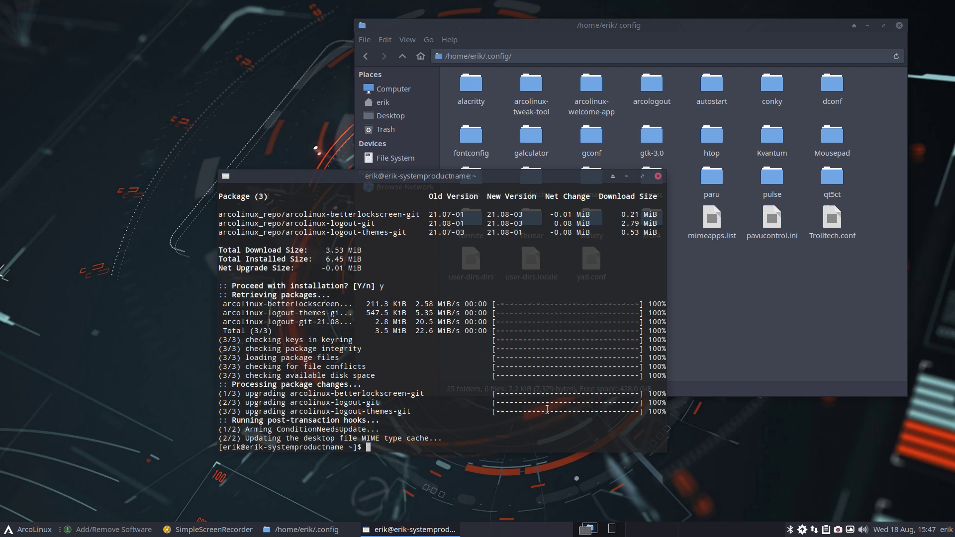
# - Launch BetterLockScreen, choose the koi-fish wallpaper, set blur intensity 57, and apply the image
pyautogui.click(15, 533)
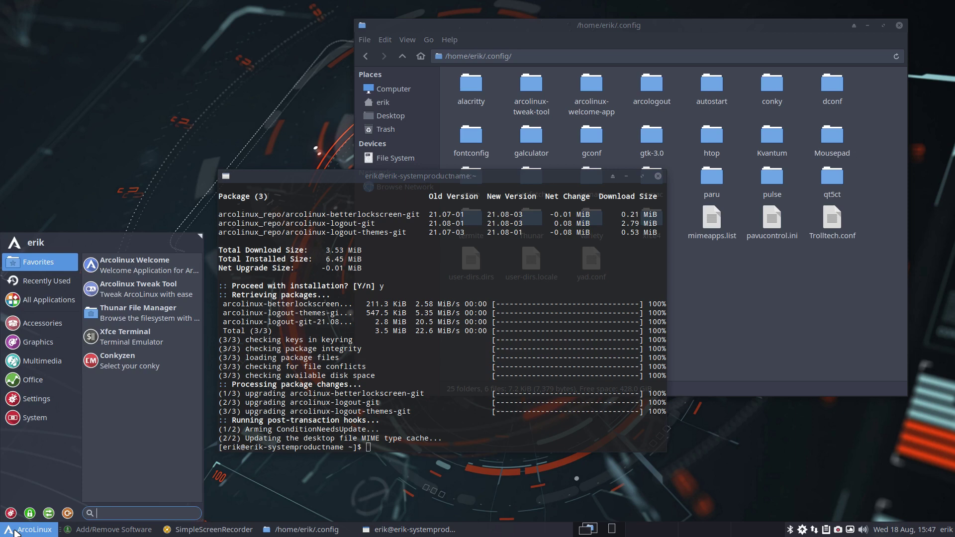
pyautogui.write('bett')
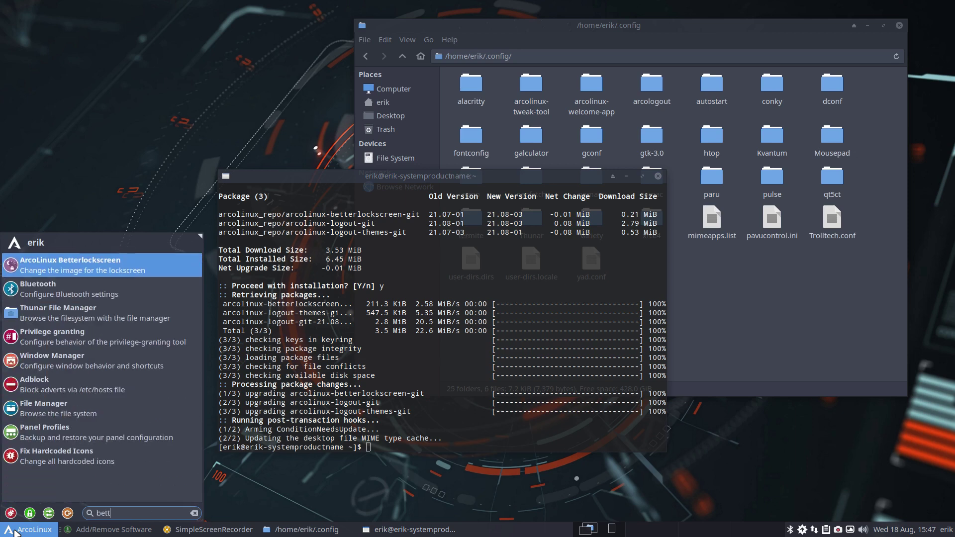
pyautogui.press('Return')
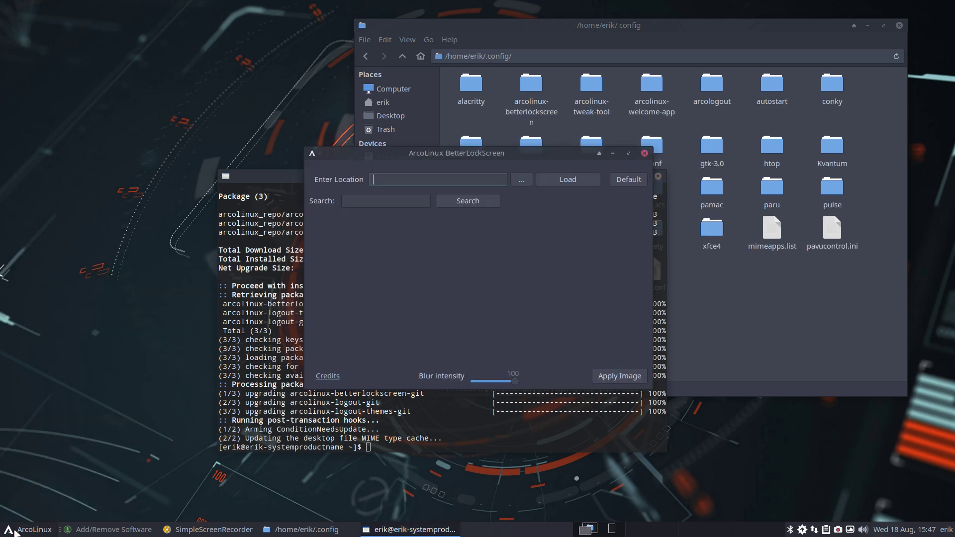
pyautogui.click(418, 281)
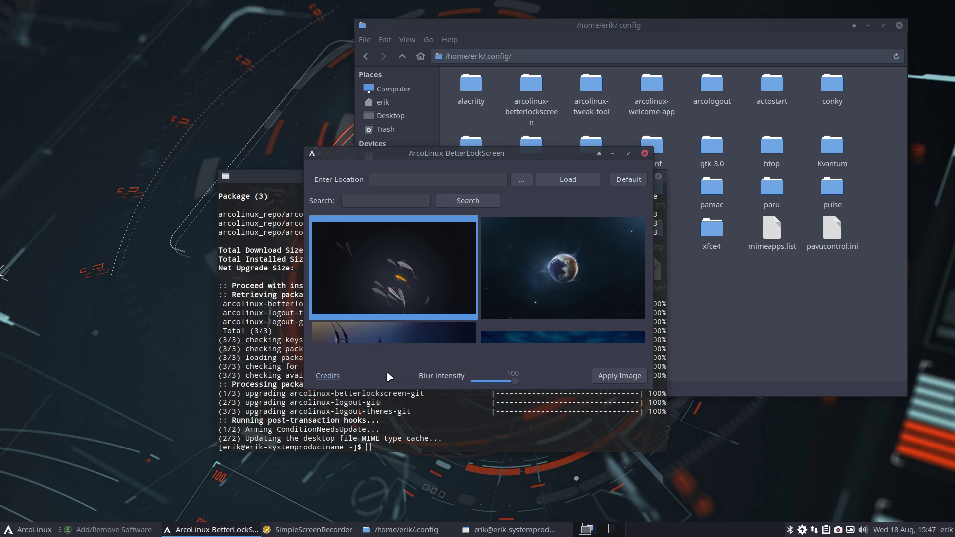
pyautogui.moveTo(511, 387); pyautogui.dragTo(492, 387)
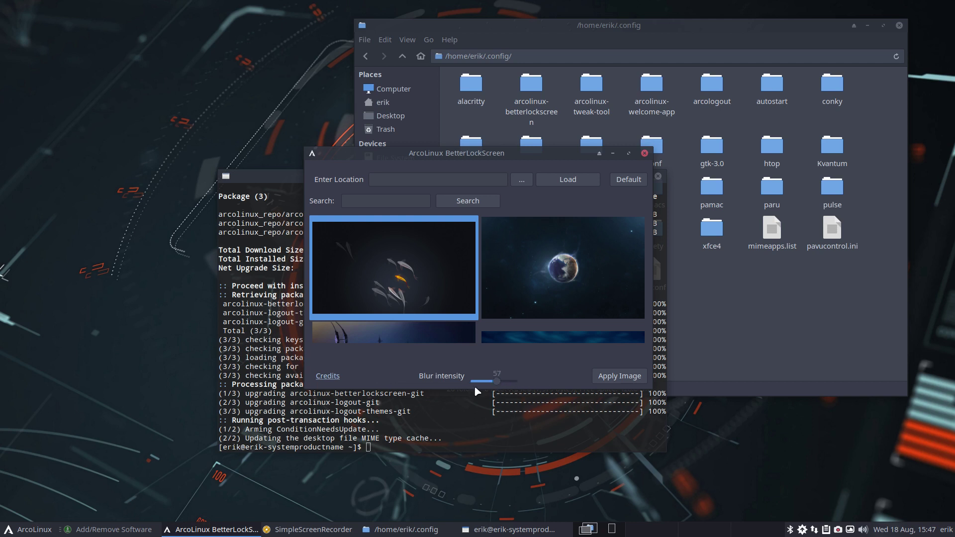
pyautogui.click(608, 378)
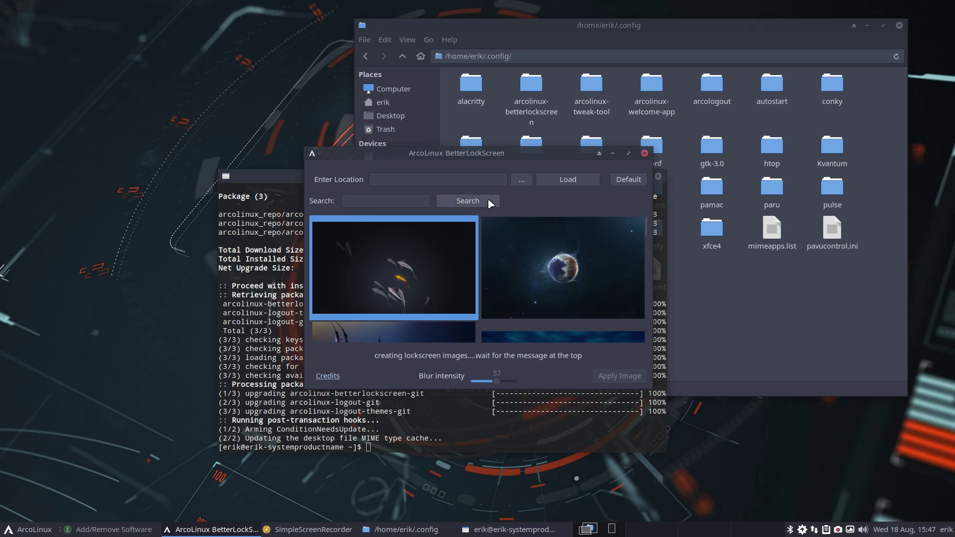
pyautogui.moveTo(491, 155); pyautogui.dragTo(225, 103)
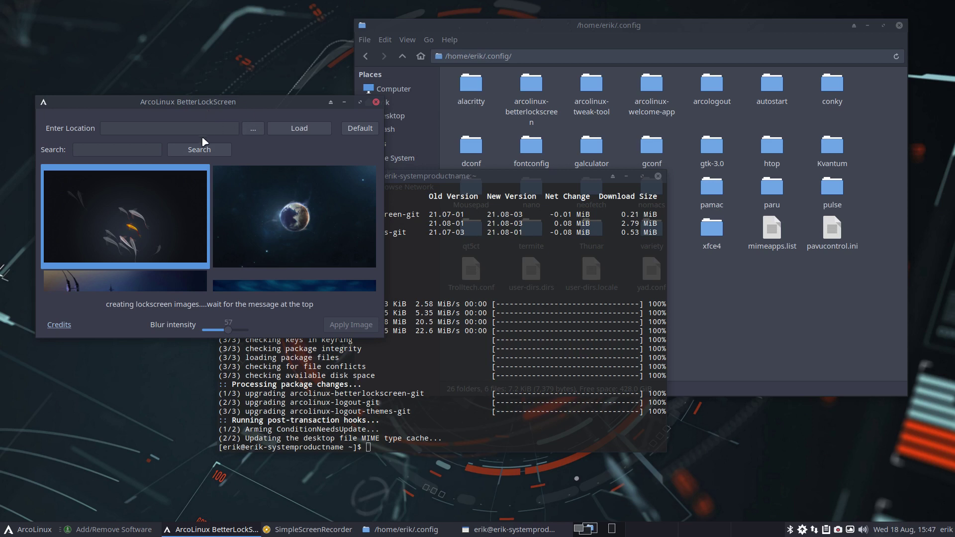
# - Navigate Thunar from the home folder to ~/.cache/betterlockscreen
pyautogui.click(413, 55)
pyautogui.click(402, 56)
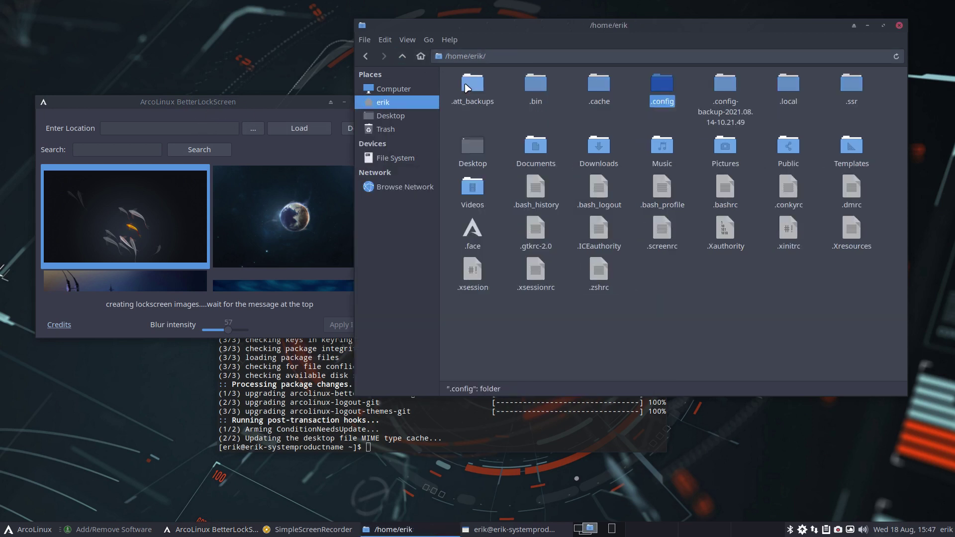
pyautogui.doubleClick(598, 83)
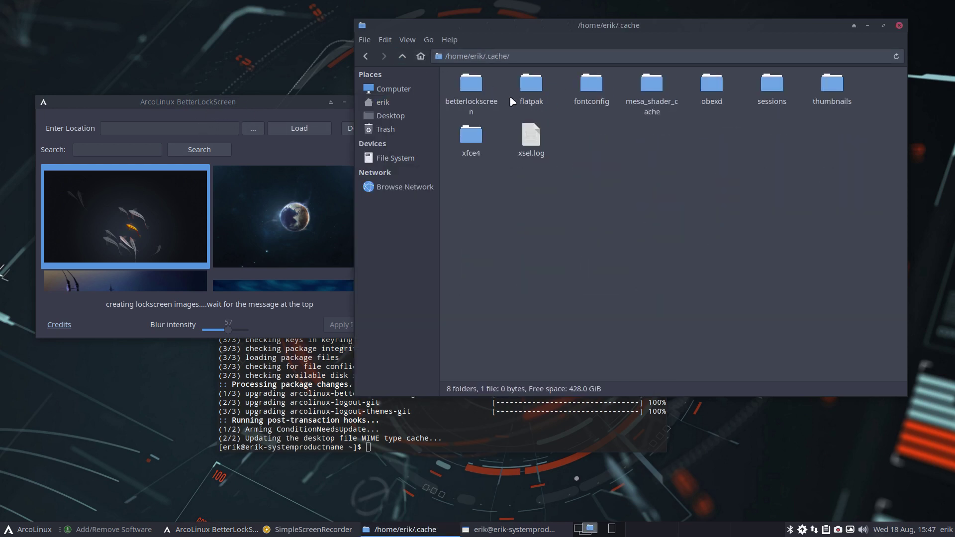
pyautogui.doubleClick(473, 85)
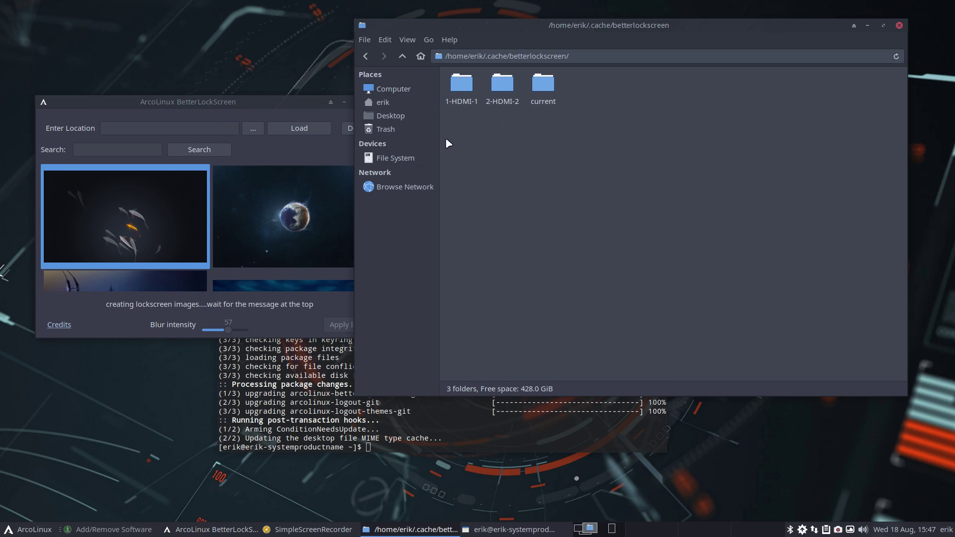
pyautogui.moveTo(443, 138); pyautogui.dragTo(608, 93)
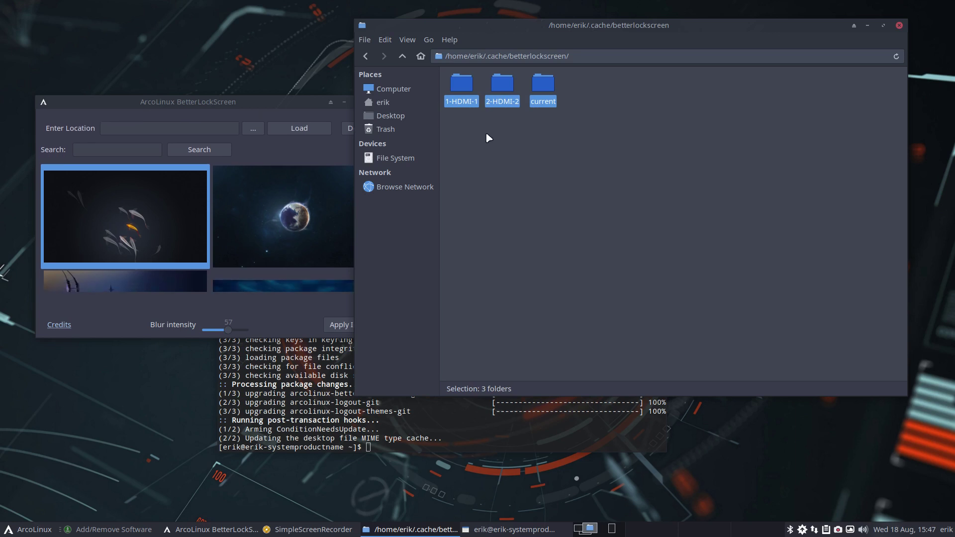
pyautogui.click(484, 119)
# - Inspect the 1-HDMI-1, 2-HDMI-2 and current image folders, then raise the BetterLockScreen tool
pyautogui.doubleClick(462, 84)
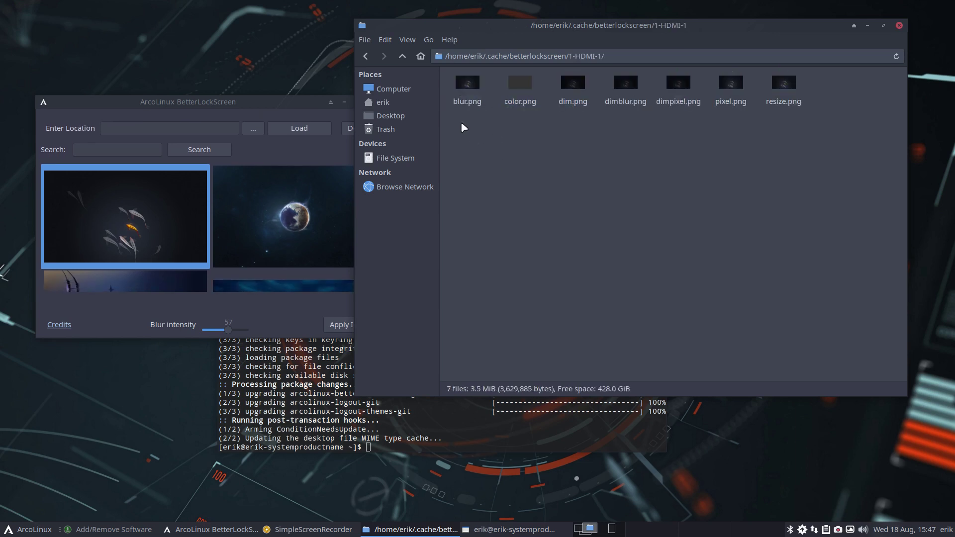
pyautogui.click(403, 56)
pyautogui.doubleClick(512, 84)
pyautogui.click(403, 56)
pyautogui.doubleClick(542, 83)
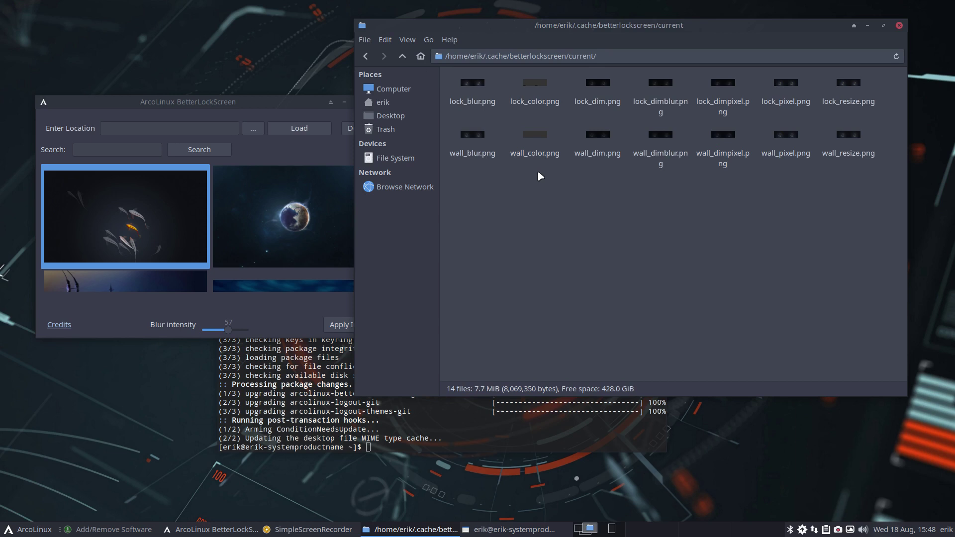
pyautogui.click(263, 101)
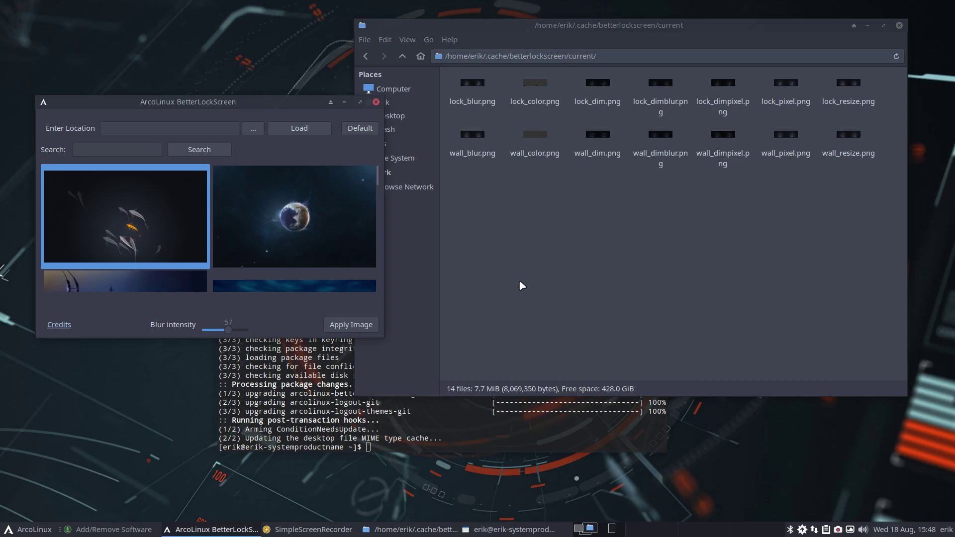
# - Lock the screen from ArcoLinux Logout to see the koi-fish image, then unlock with the account password
pyautogui.press('super+x')
pyautogui.click(679, 274)
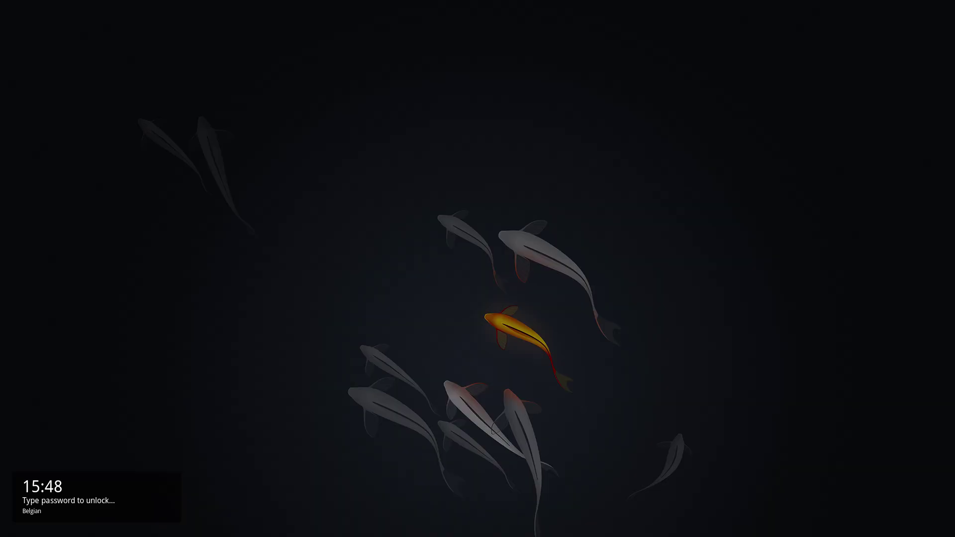
pyautogui.press('Return')
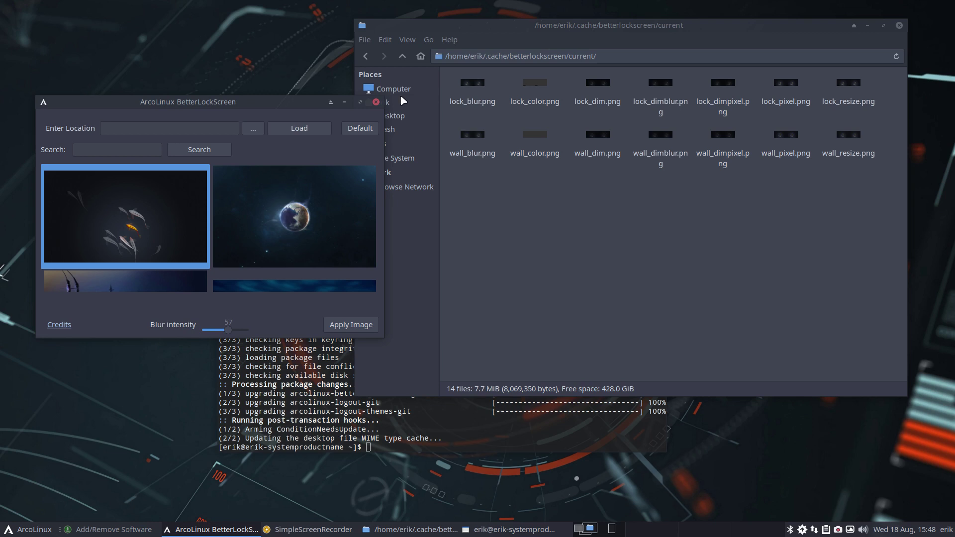
# - Navigate Thunar from home into the regenerated ~/.config/arcologout folder
pyautogui.click(446, 172)
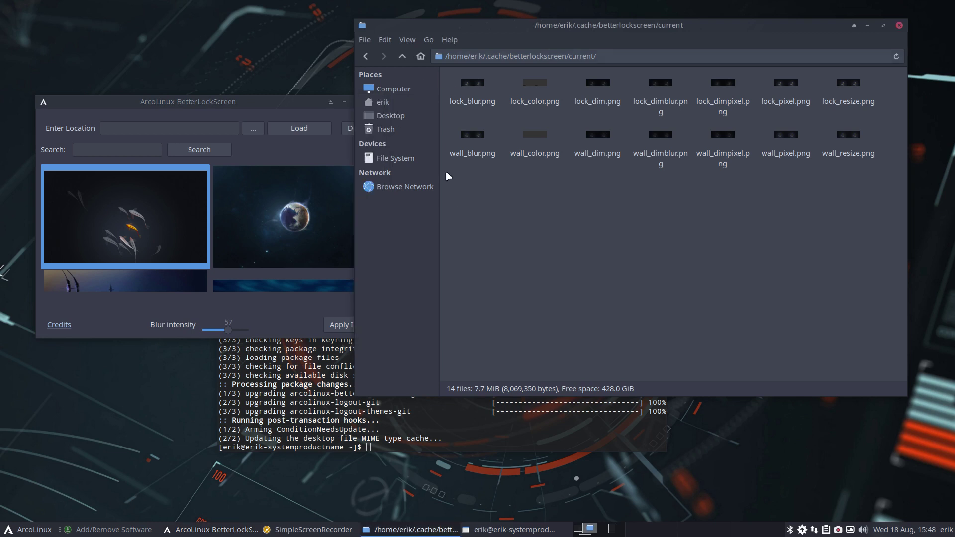
pyautogui.click(391, 103)
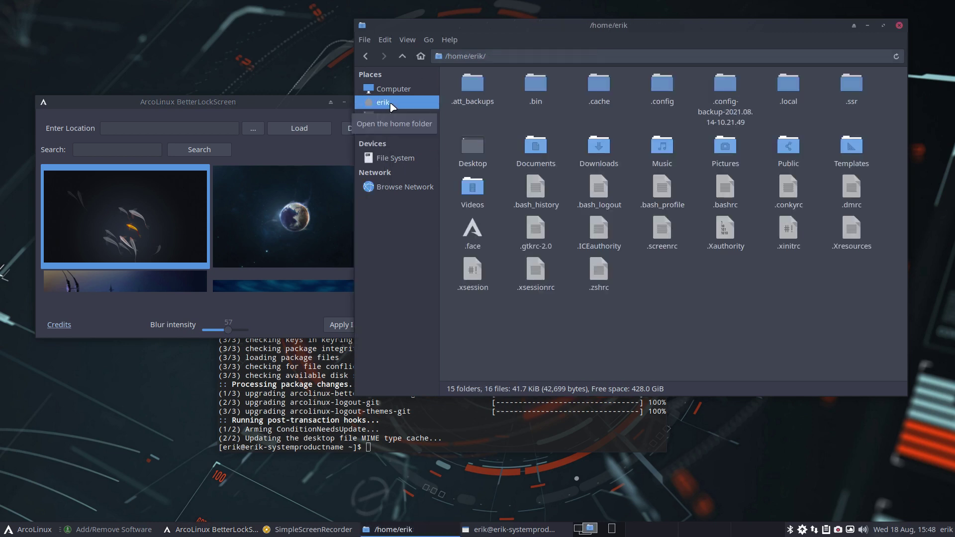
pyautogui.doubleClick(662, 90)
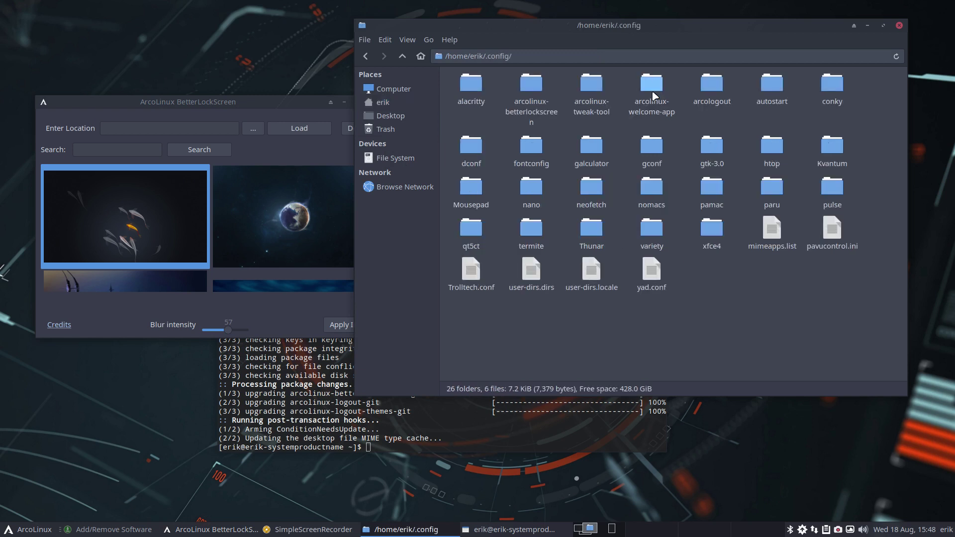
pyautogui.click(705, 86)
pyautogui.doubleClick(706, 85)
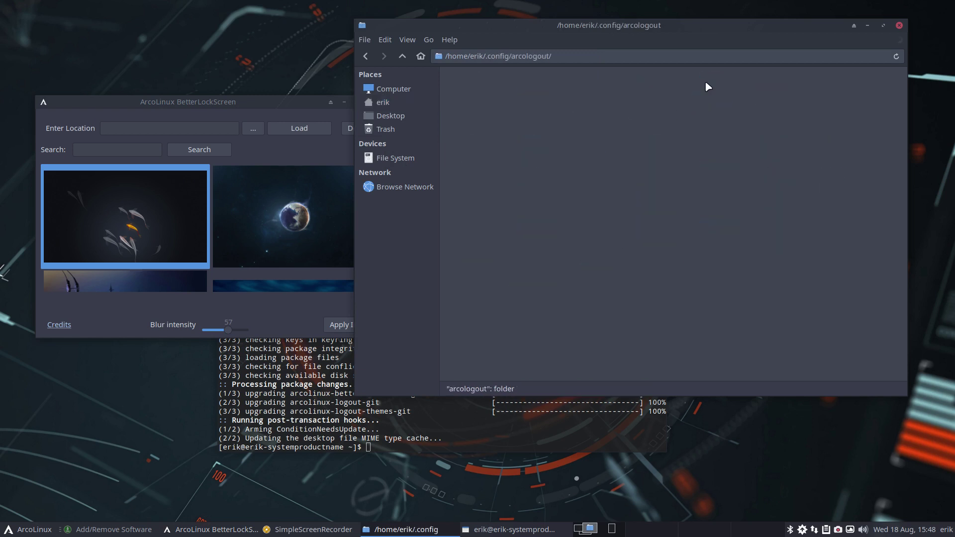
# - View the lock command's time-str option in arcologout.conf, then close Mousepad and Thunar
pyautogui.doubleClick(498, 95)
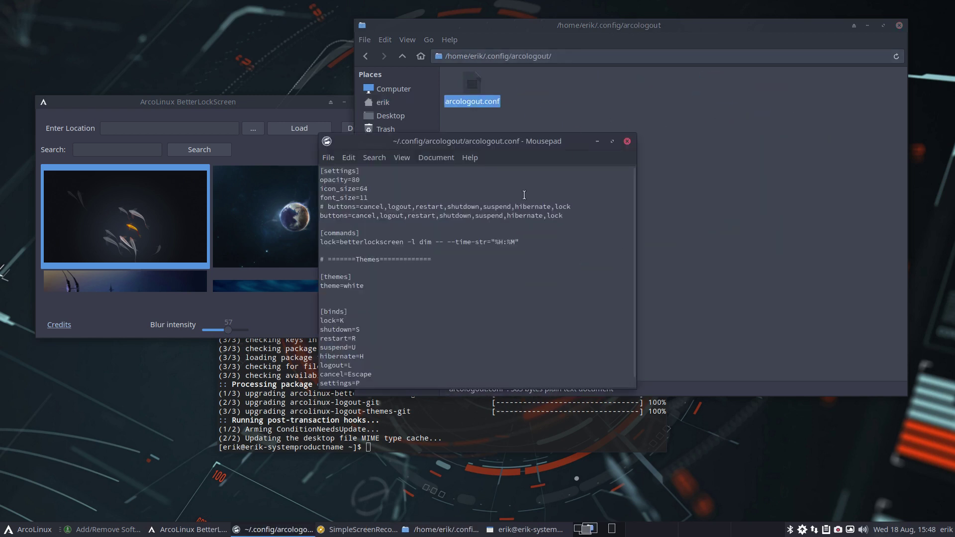
pyautogui.moveTo(471, 242); pyautogui.dragTo(479, 242)
pyautogui.click(628, 142)
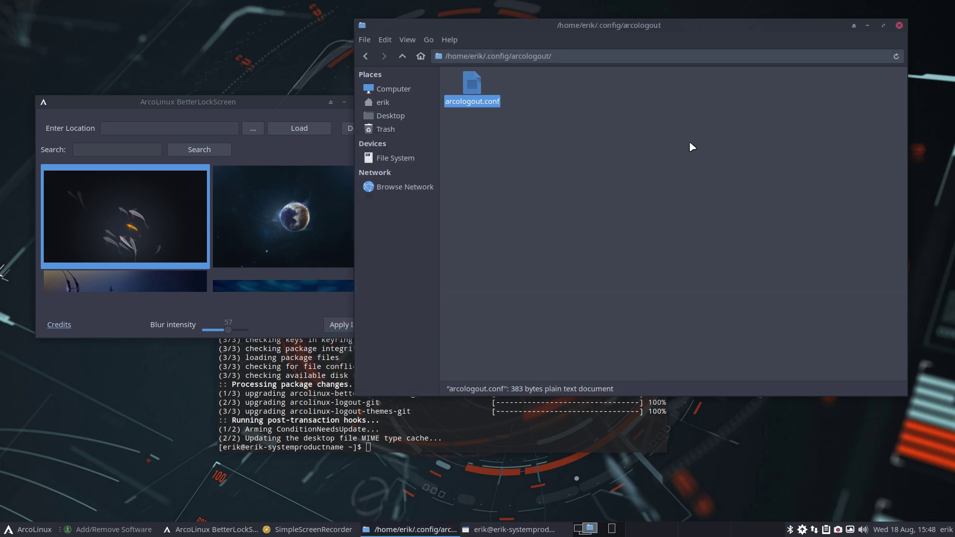
pyautogui.click(899, 25)
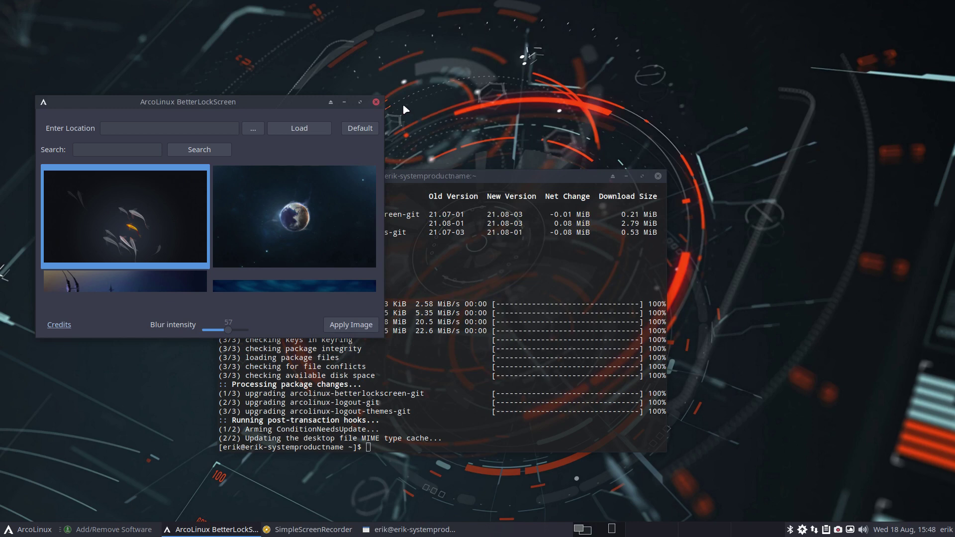
# - Close the ArcoLinux BetterLockScreen window
pyautogui.click(376, 102)
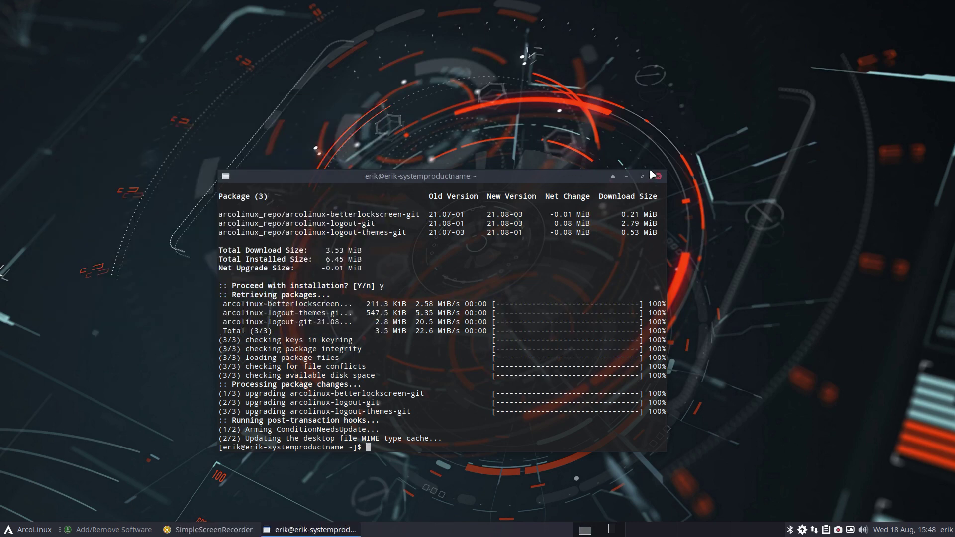